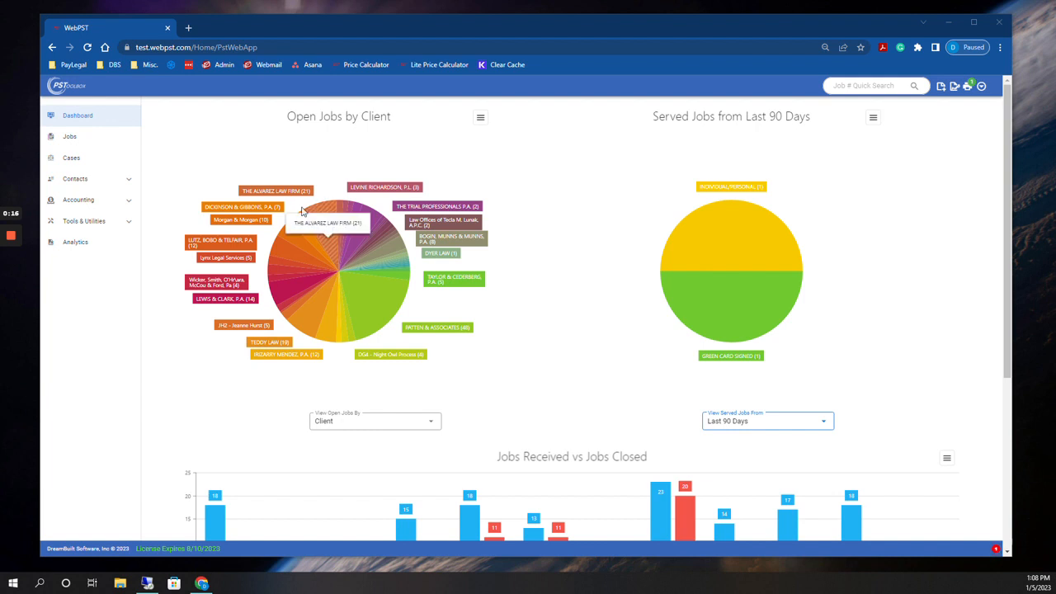
Open the Cheap Car Rentals Inc. job, preview its invoice down to the payment section, and close the preview
left_click(123, 137)
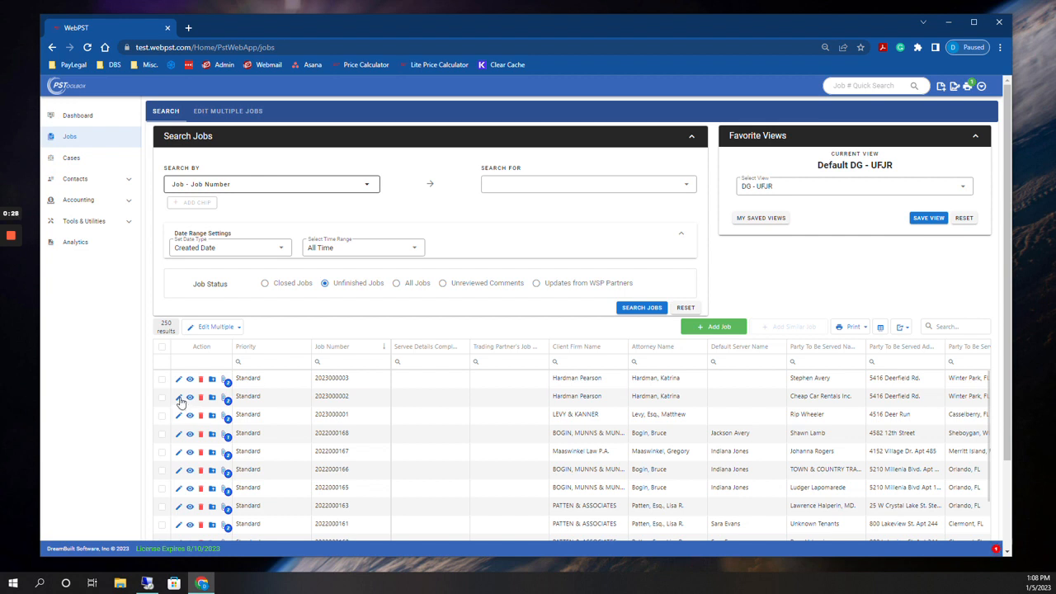
left_click(178, 397)
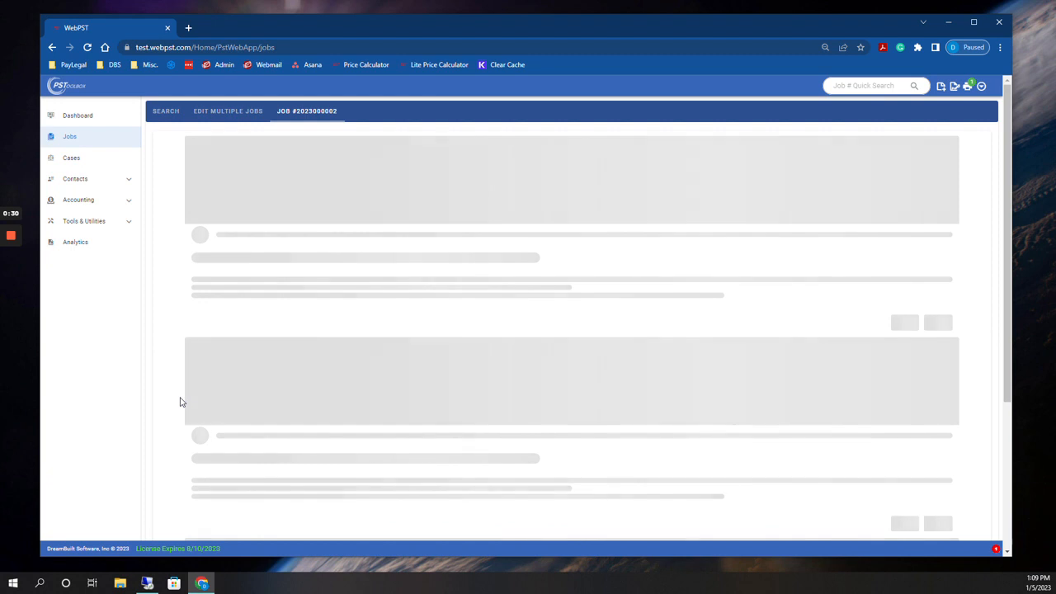
scroll(281, 413, "down", 3)
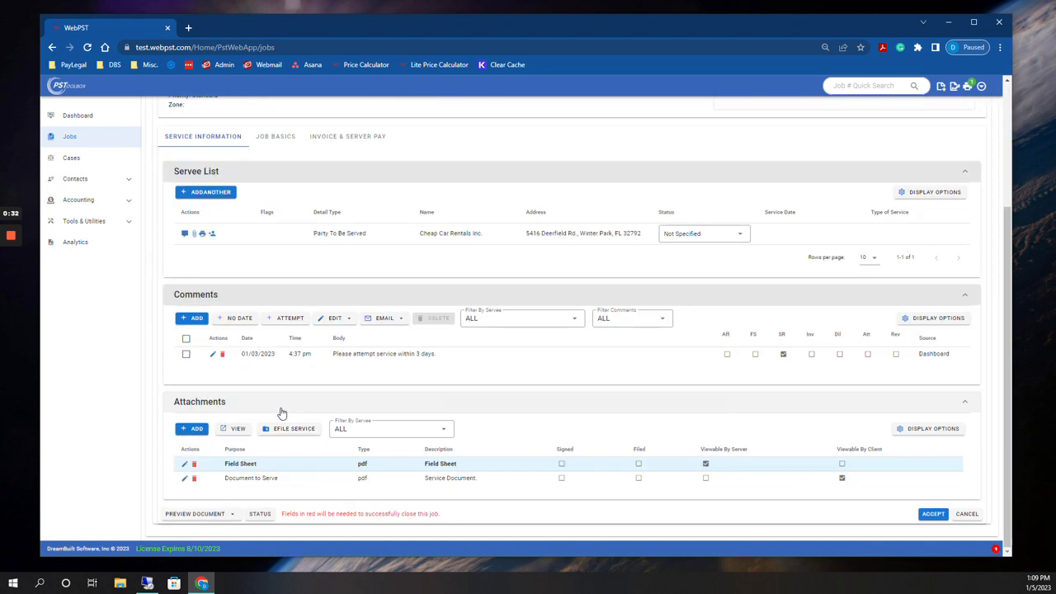
left_click(229, 519)
left_click(182, 452)
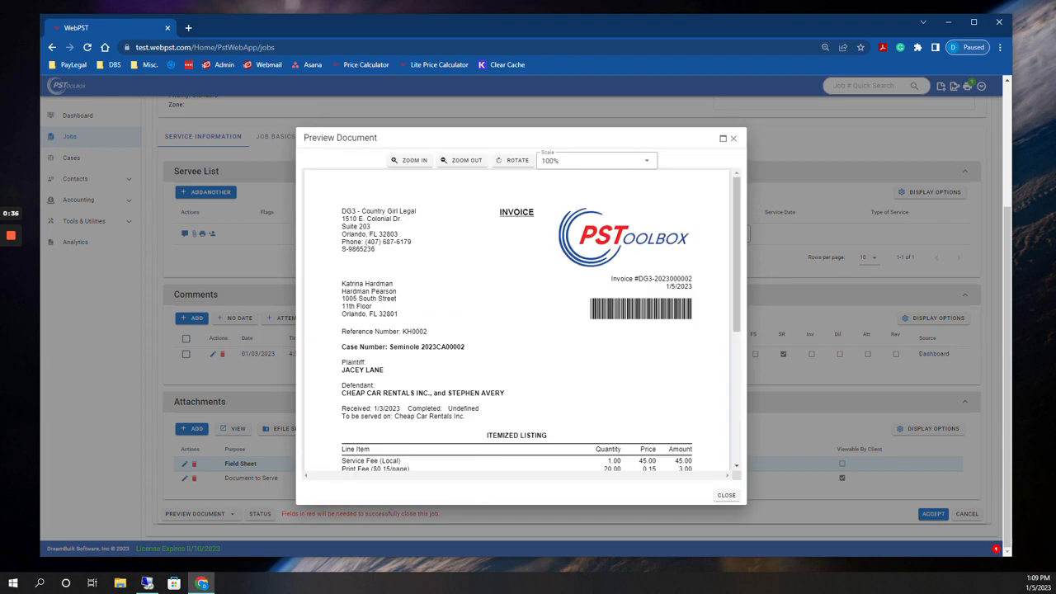
scroll(516, 318, "down", 3)
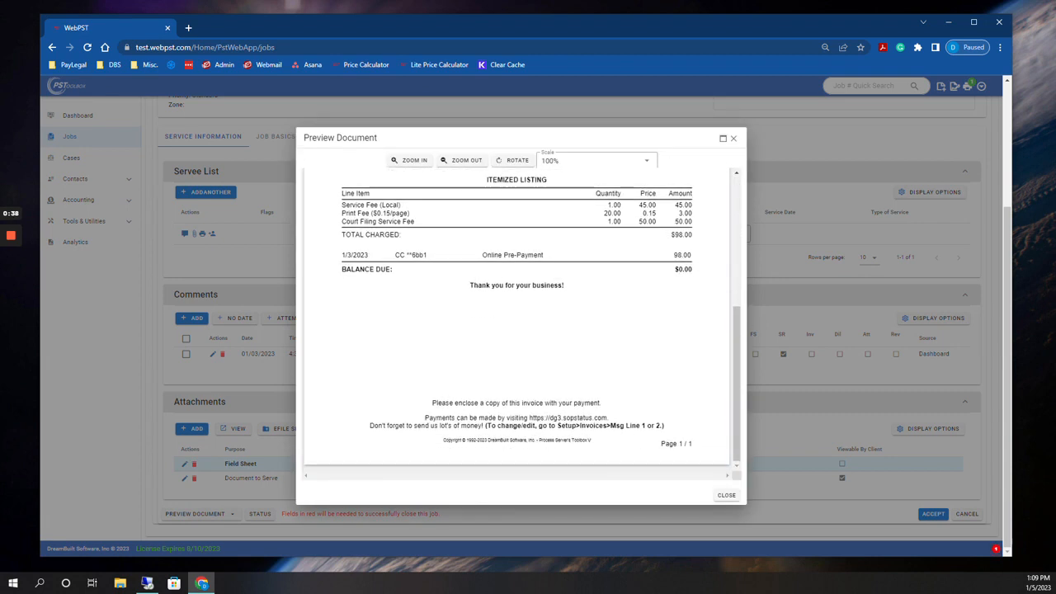
left_click(734, 139)
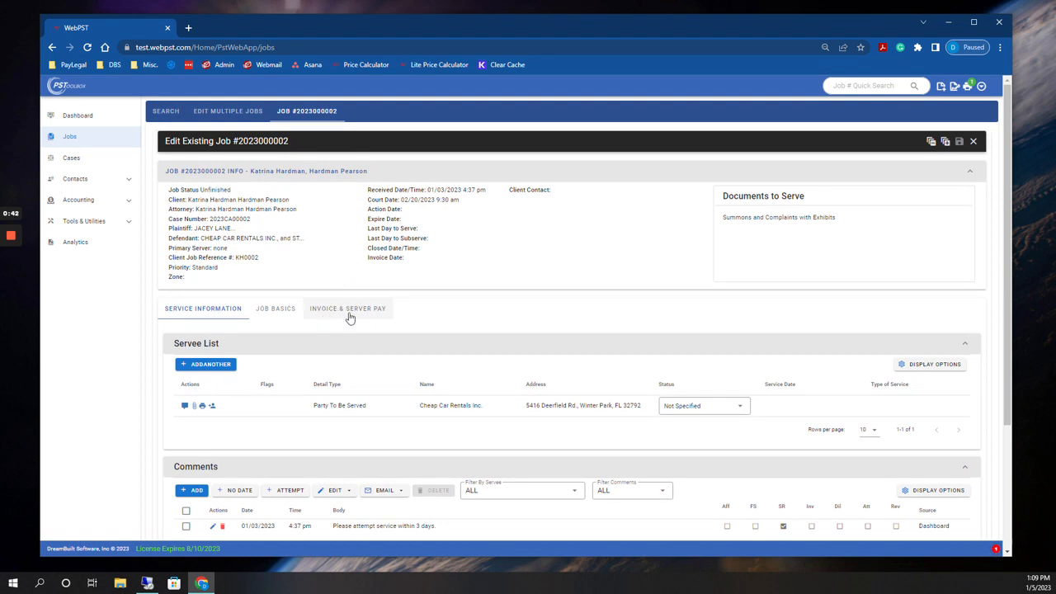
Examine the invoice line items and payments of the Cheap Car Rentals Inc. job, and close the job
left_click(347, 314)
scroll(356, 321, "down", 1)
scroll(357, 322, "down", 3)
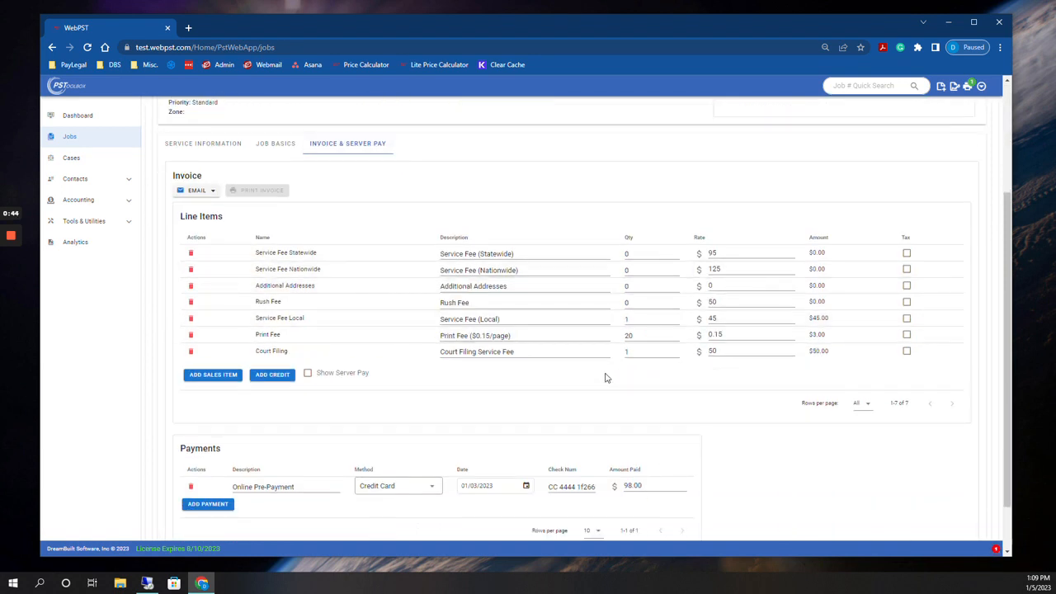
scroll(610, 379, "up", 3)
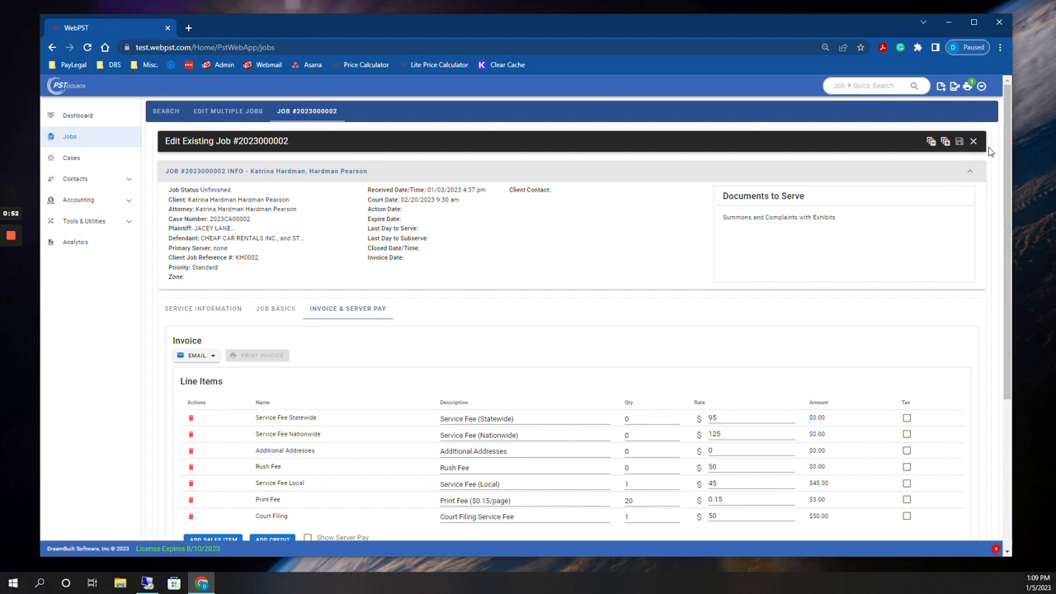
left_click(974, 141)
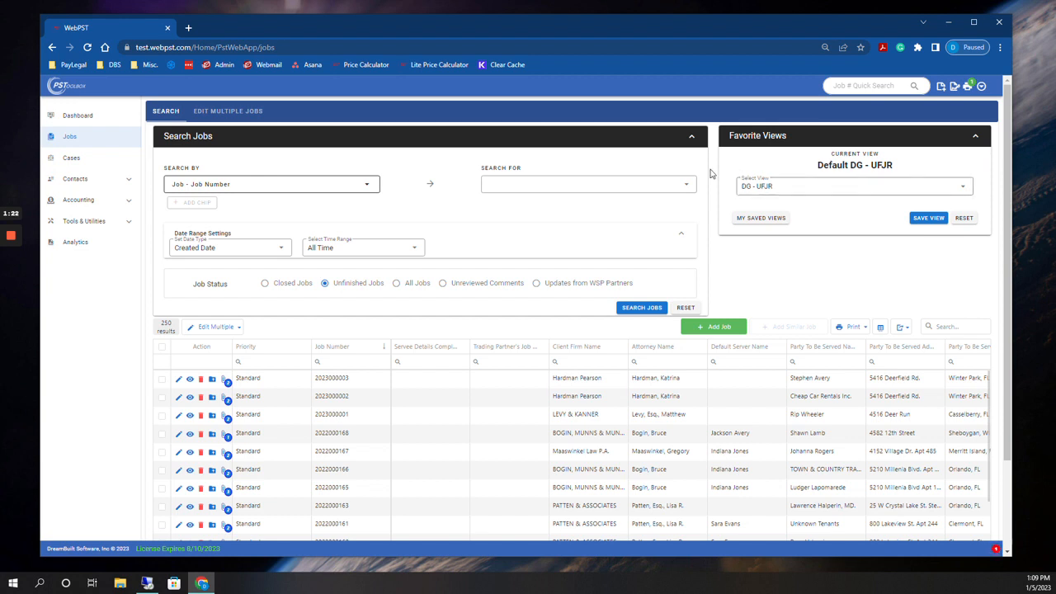
List all active clients by running an unfiltered client search
left_click(124, 180)
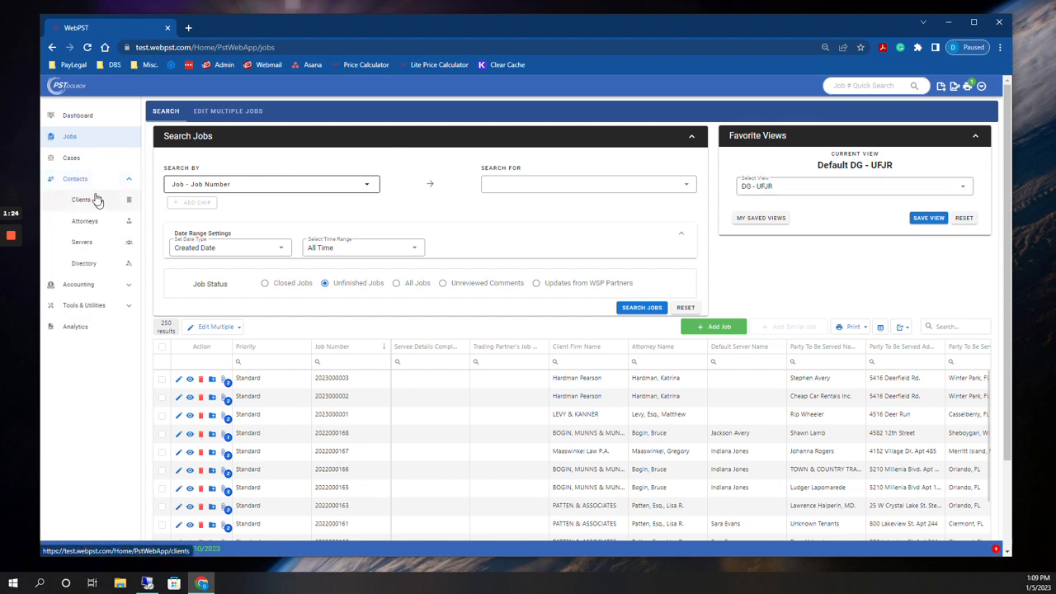
left_click(88, 201)
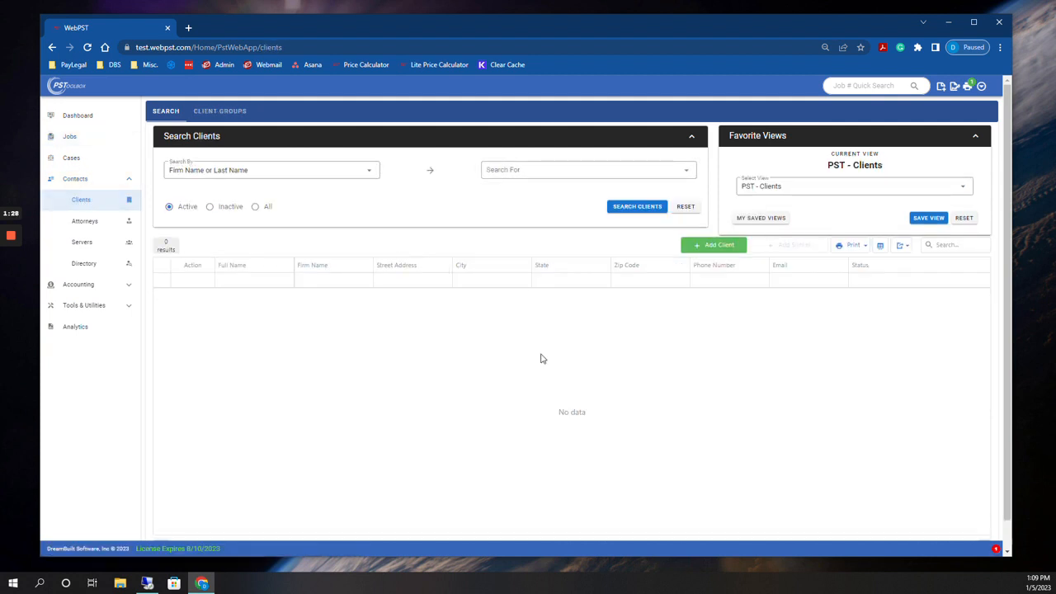
left_click(630, 207)
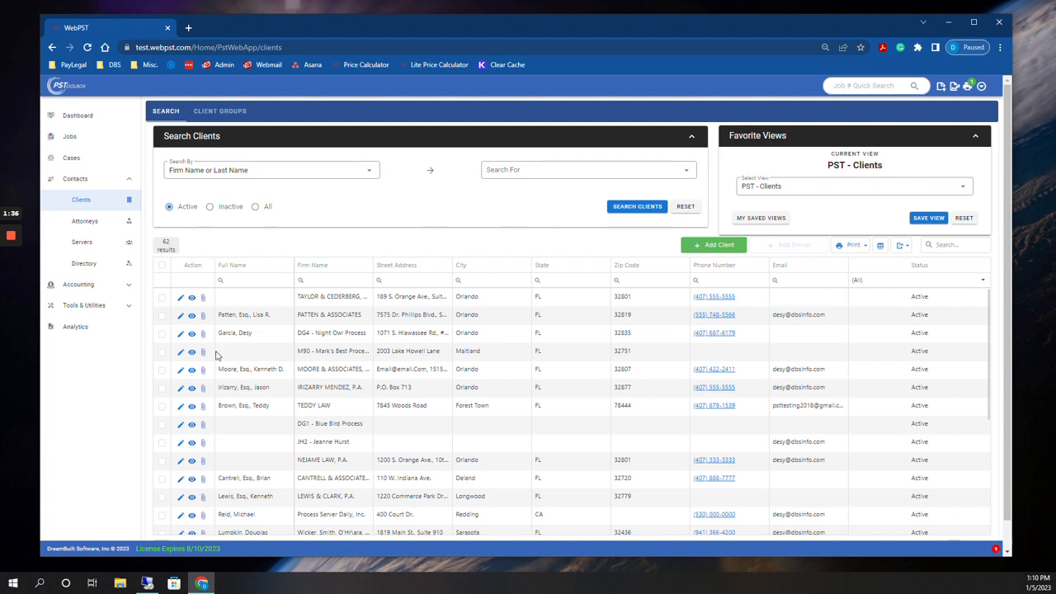
View the client options of Irizarry Mendez, P.A., including the Batch Invoice setting, and close the client record
left_click(181, 390)
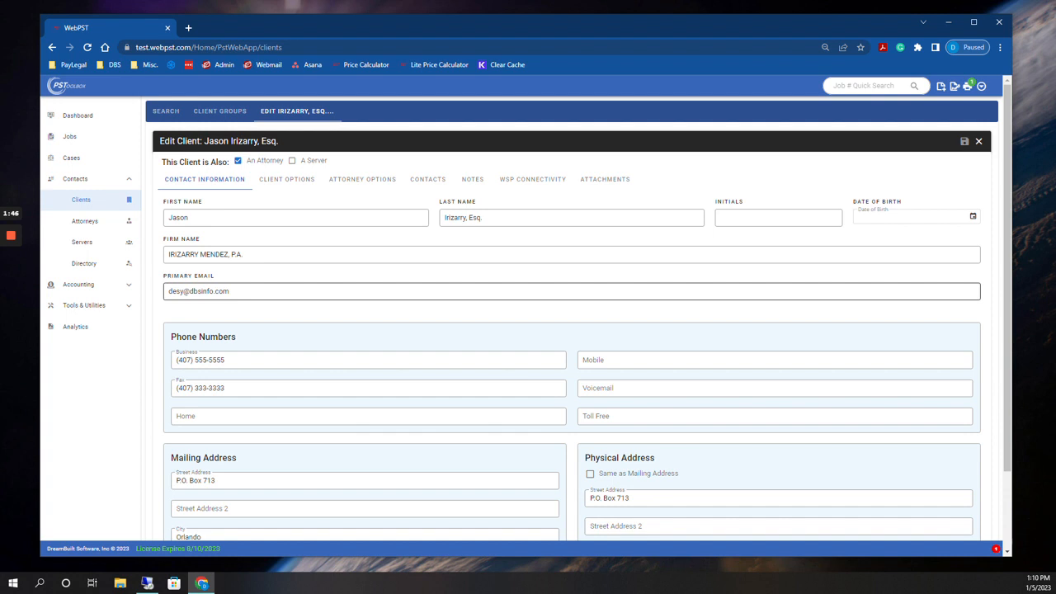
left_click(292, 183)
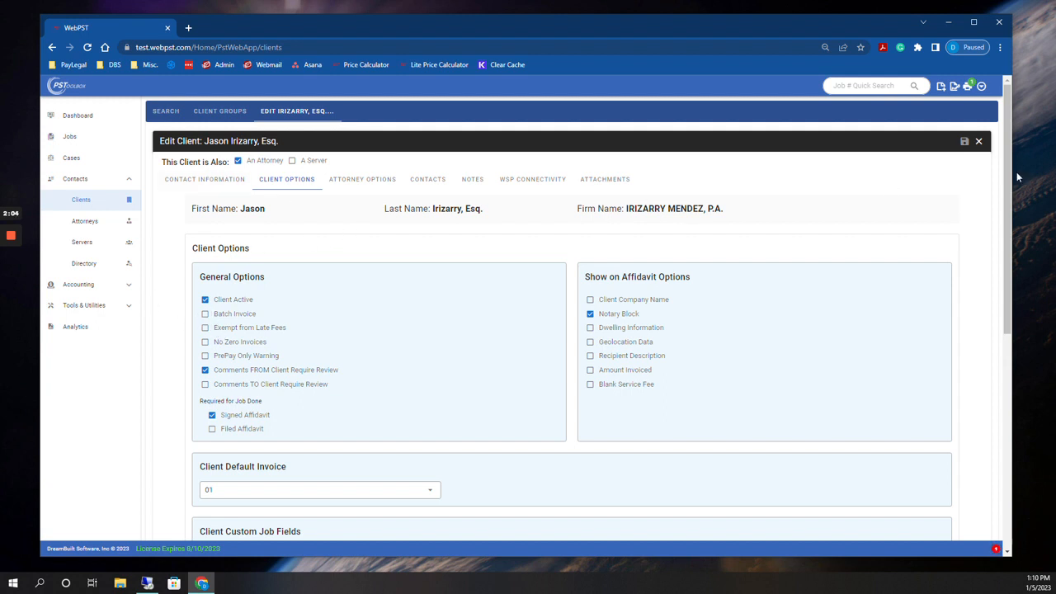
left_click(979, 141)
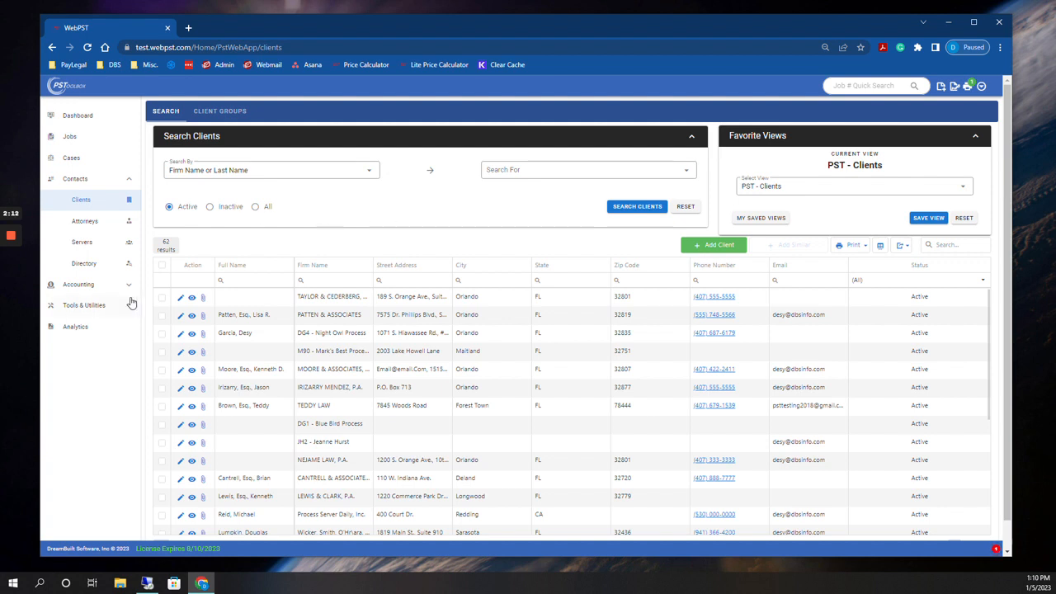
Open the Print Batch Invoices settings within the accounting invoices
left_click(76, 287)
left_click(82, 307)
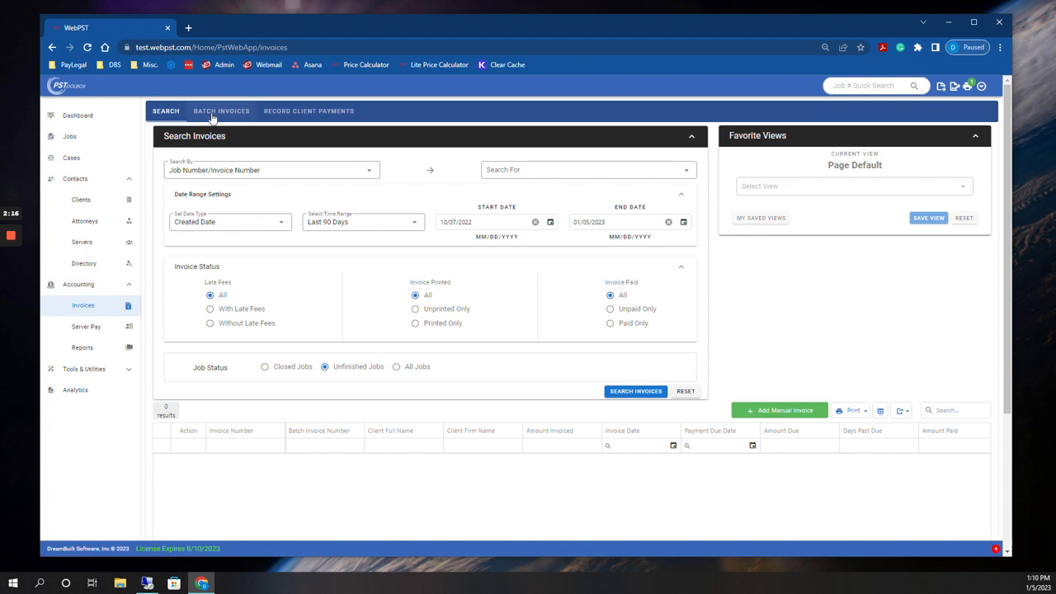
left_click(212, 115)
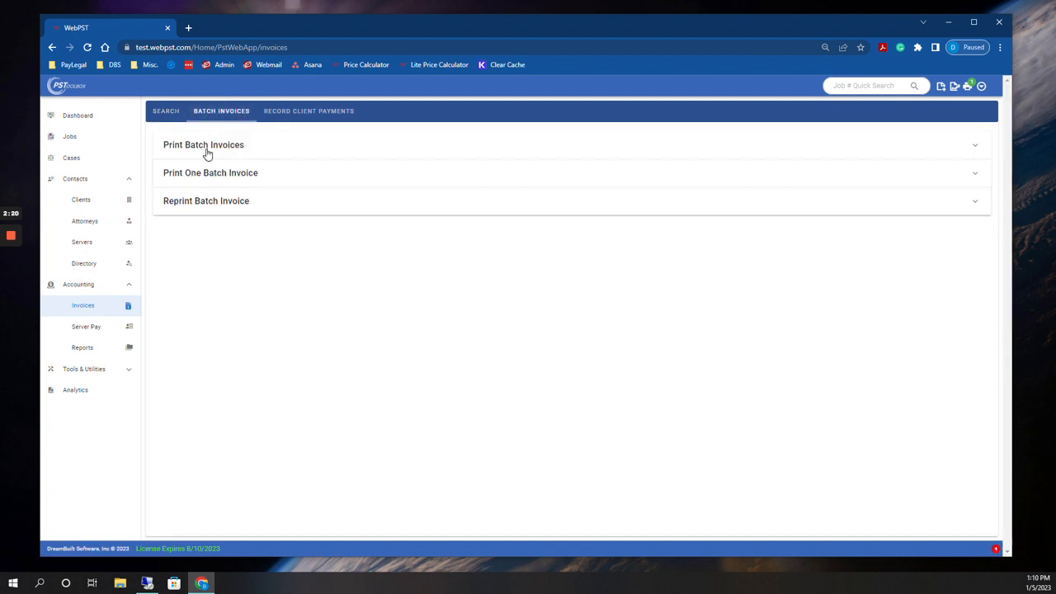
left_click(208, 154)
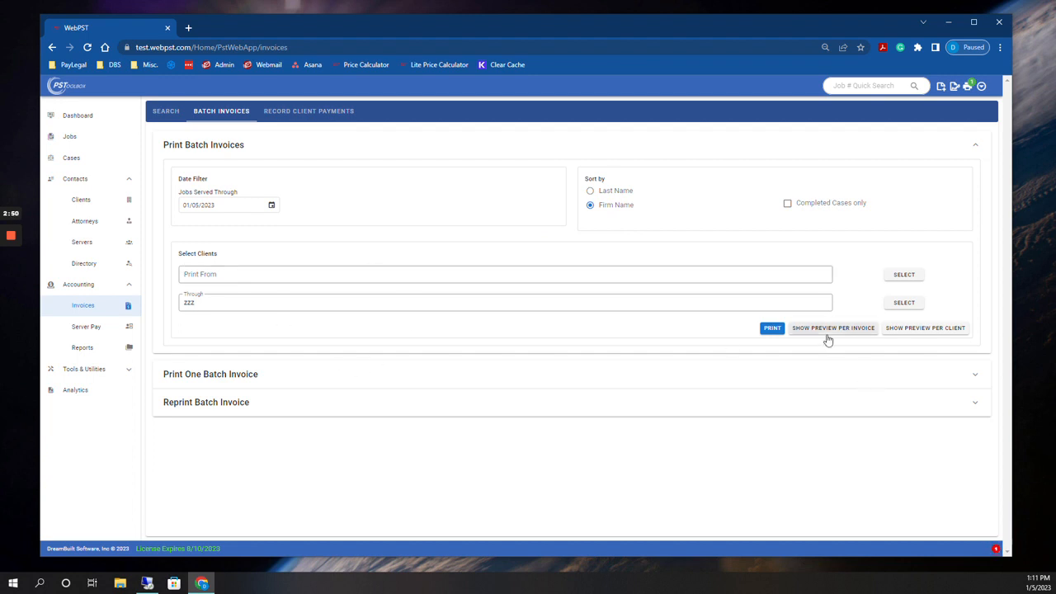
left_click(773, 326)
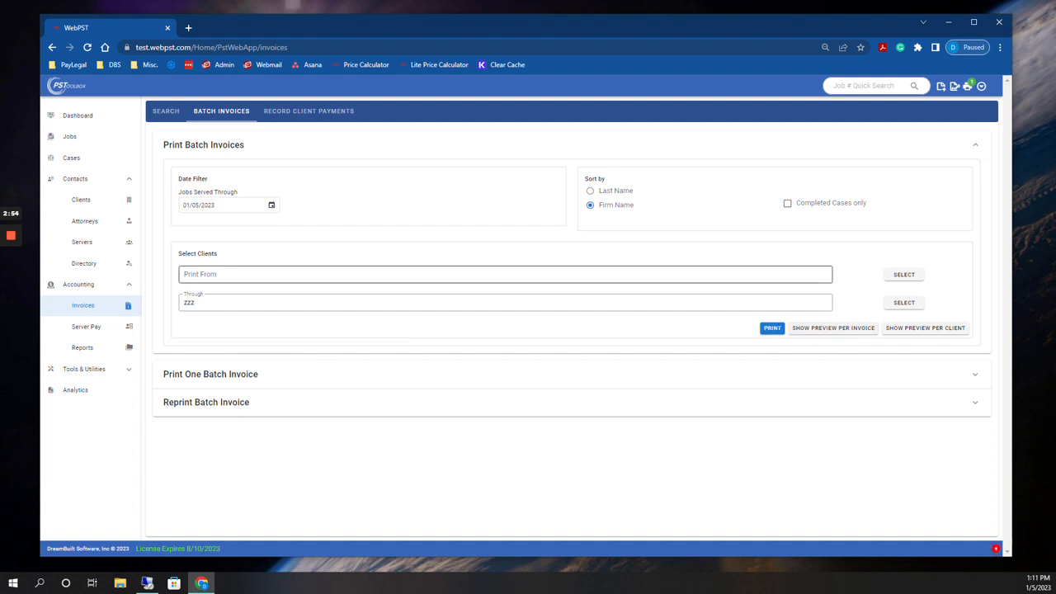
Limit the batch invoice client range to Morgan & Morgan
left_click(905, 281)
type("mor")
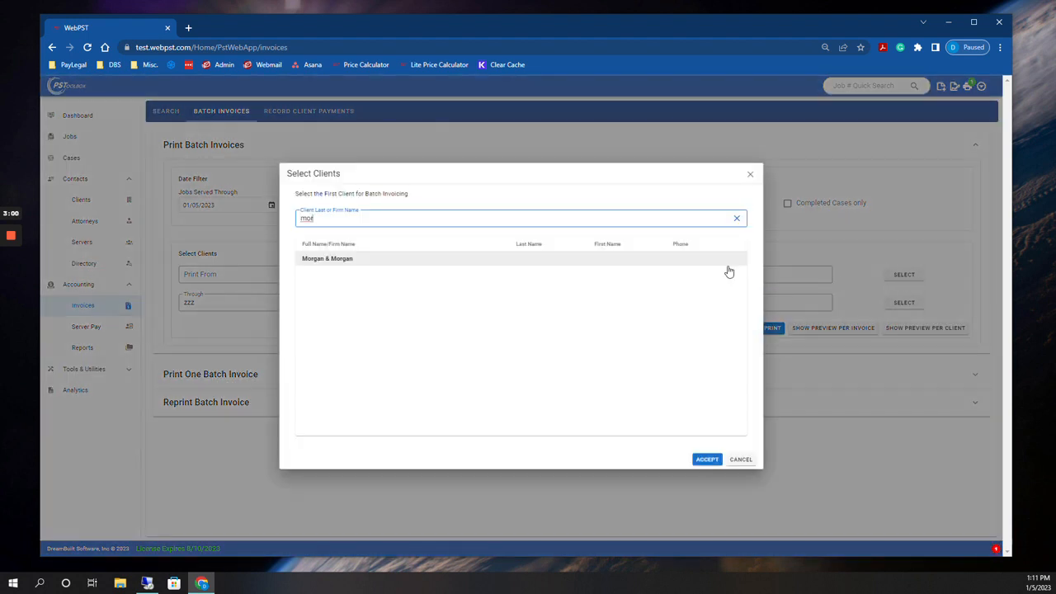
double_click(687, 263)
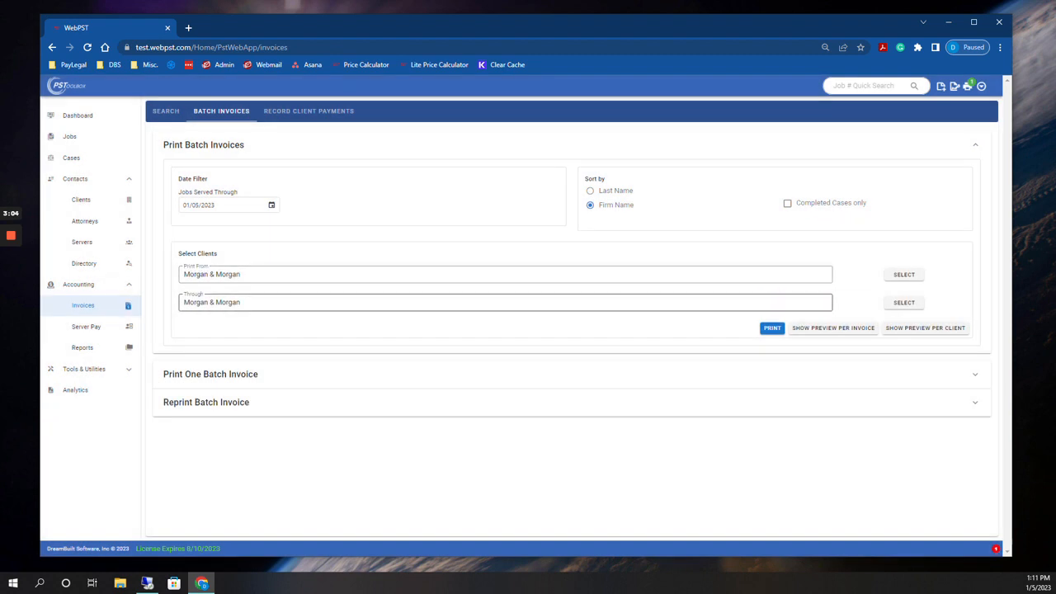
Clear the starting client and set the end of the batch invoice client range to zzz
triple_click(238, 274)
key("BackSpace")
key("Tab")
type("zzz")
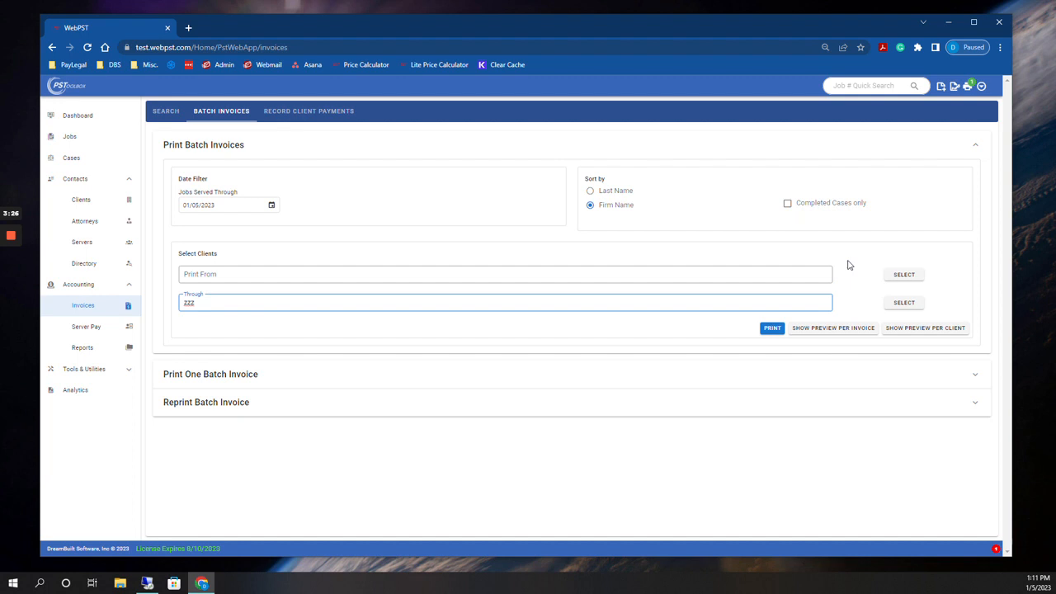
Preview the batch invoices per invoice with Completed Cases only turned off, and skip past the first Morgan & Morgan invoice
left_click(787, 205)
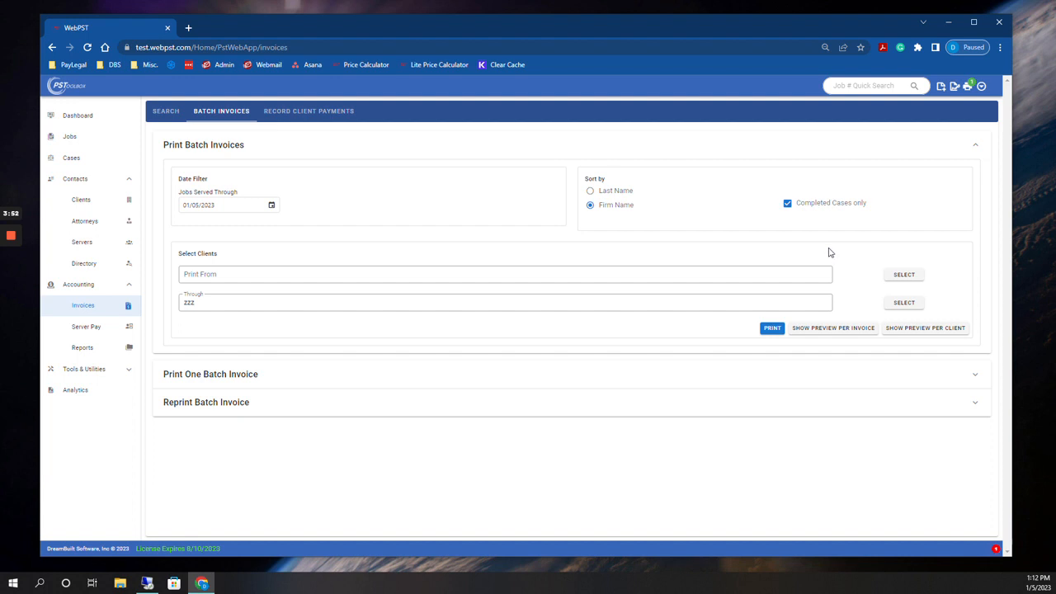
left_click(789, 206)
left_click(812, 331)
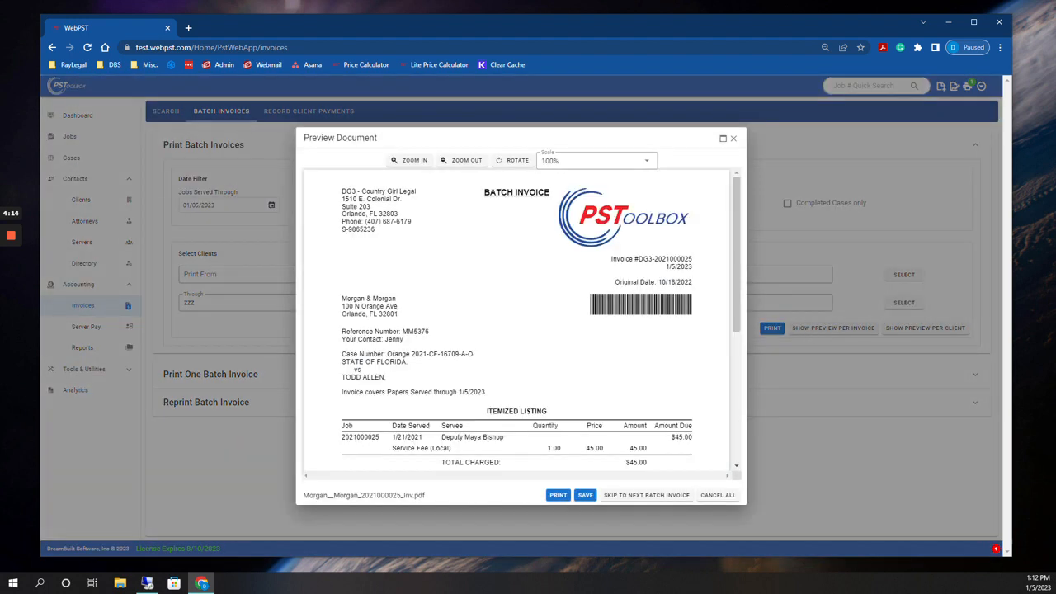
scroll(362, 250, "down", 1)
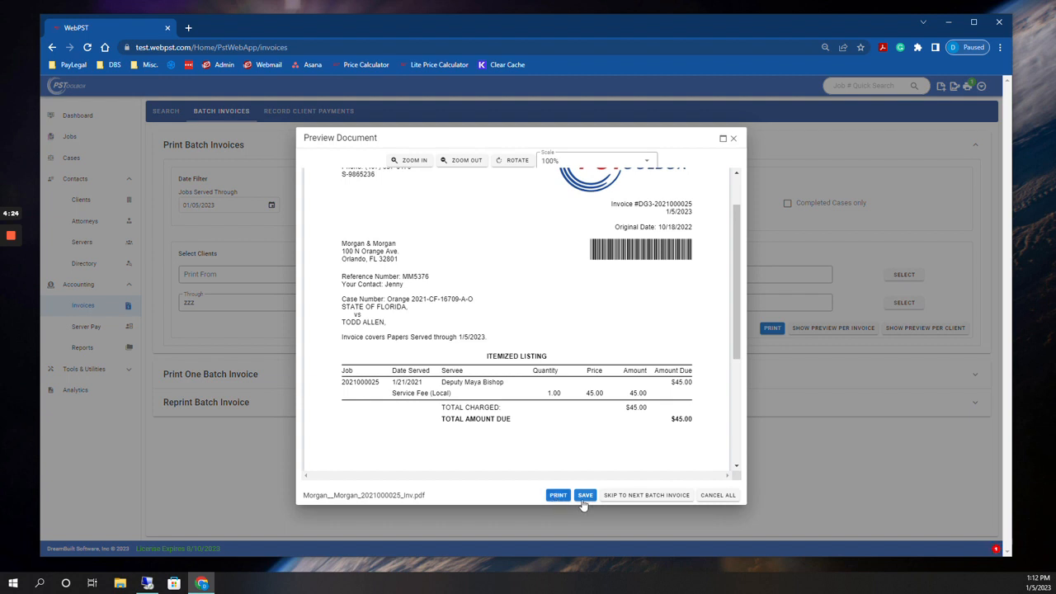
left_click(633, 499)
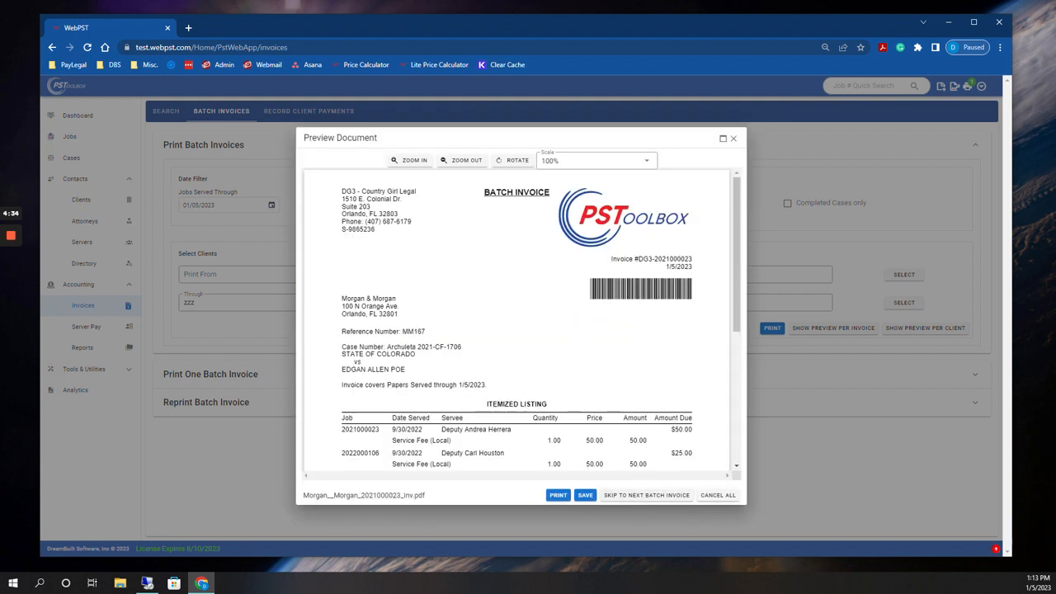
Review the second Morgan & Morgan invoice and the NeJame Law, P.A. invoice, skipping each, and dismiss the batch report
scroll(378, 307, "down", 1)
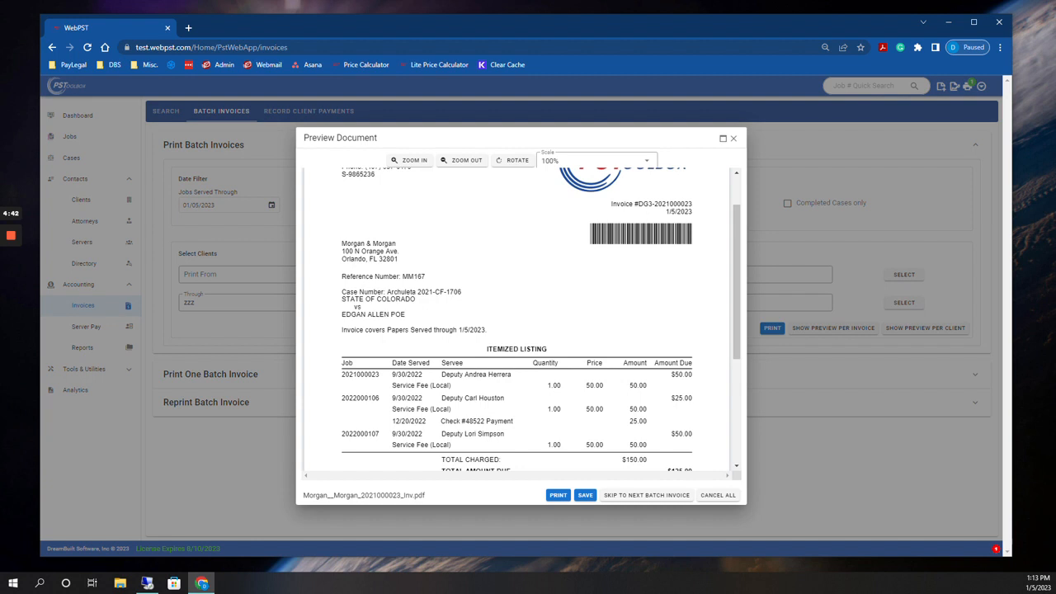
scroll(516, 317, "down", 2)
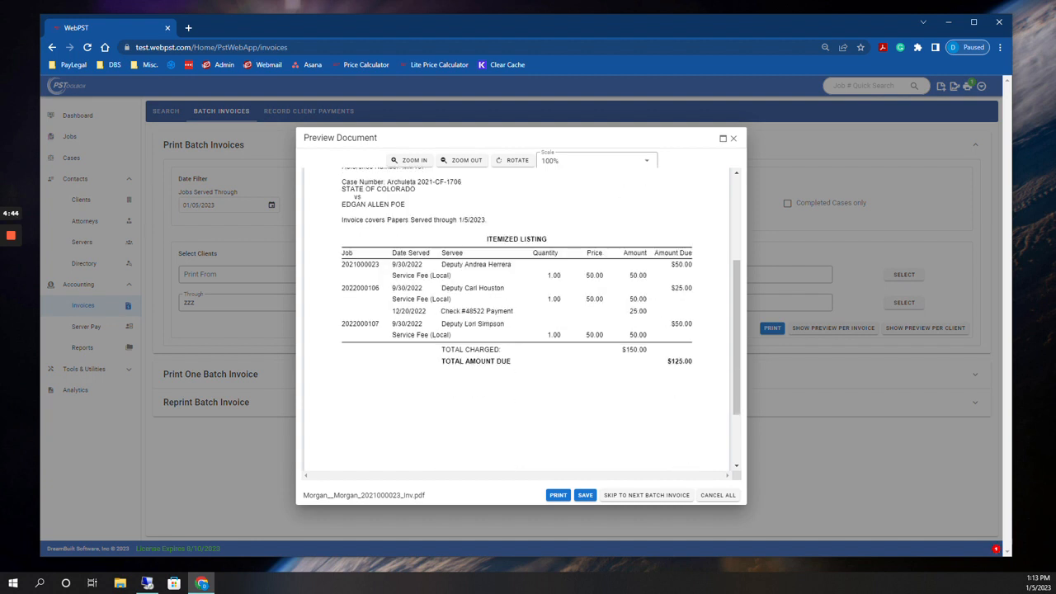
left_click(642, 498)
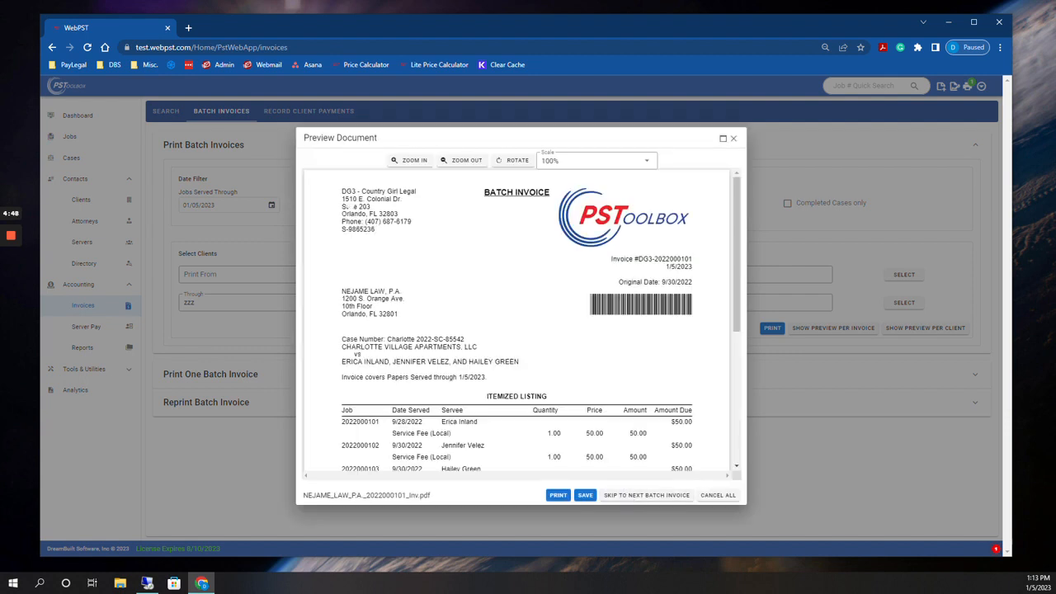
scroll(518, 322, "down", 3)
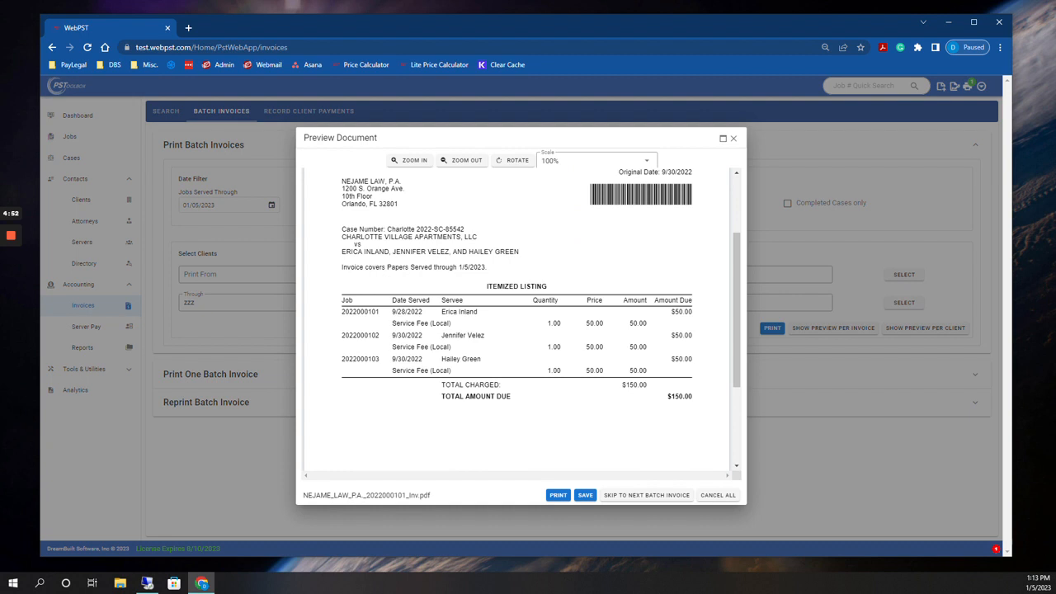
scroll(518, 322, "down", 3)
left_click(677, 496)
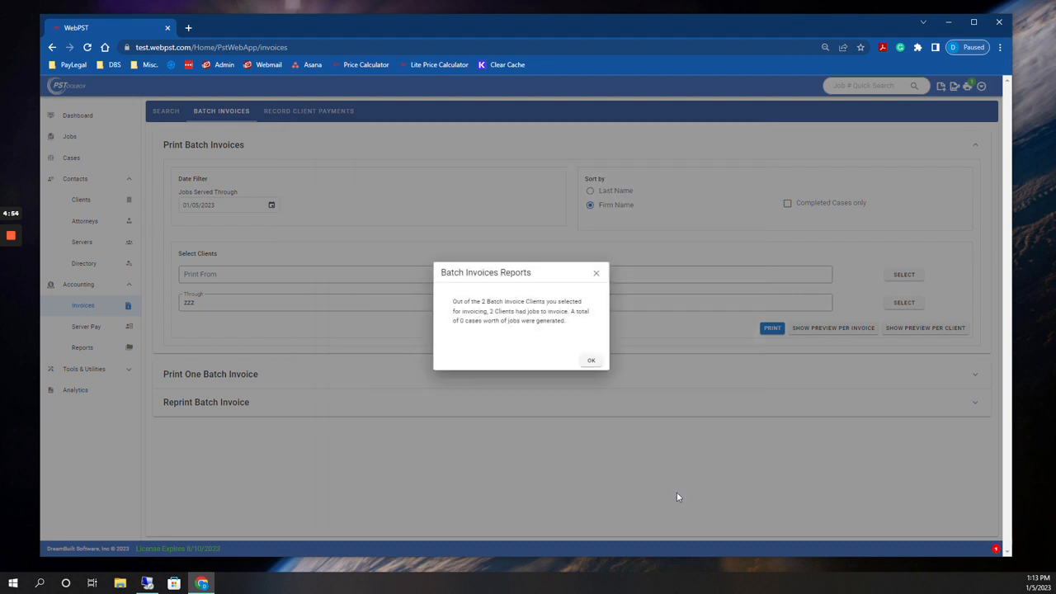
left_click(596, 273)
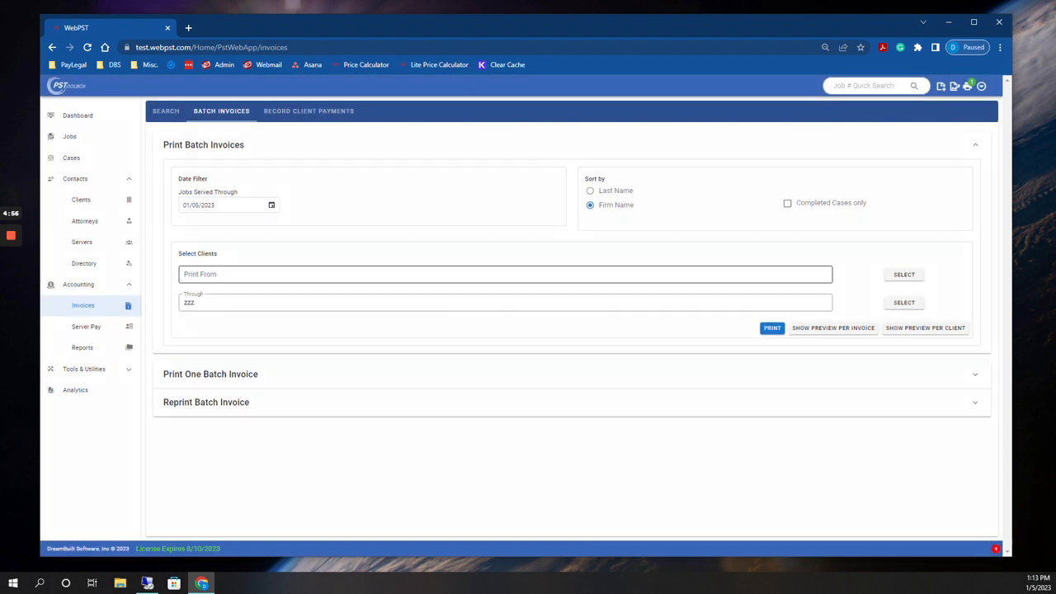
Preview the batch invoices per client, review both Morgan & Morgan invoices in the combined document, and skip to the next batch
left_click(908, 329)
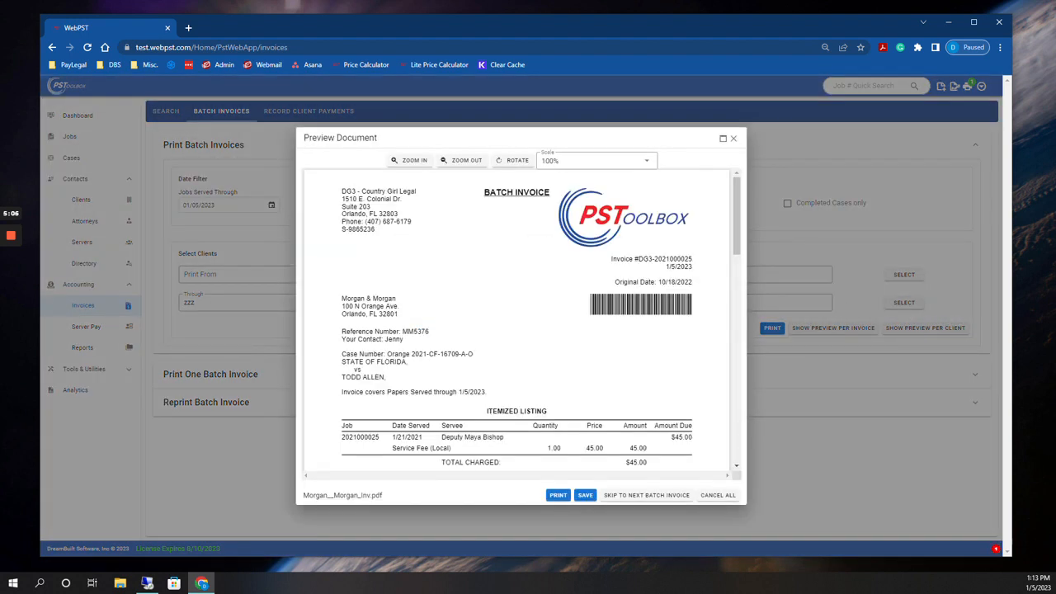
scroll(431, 284, "down", 2)
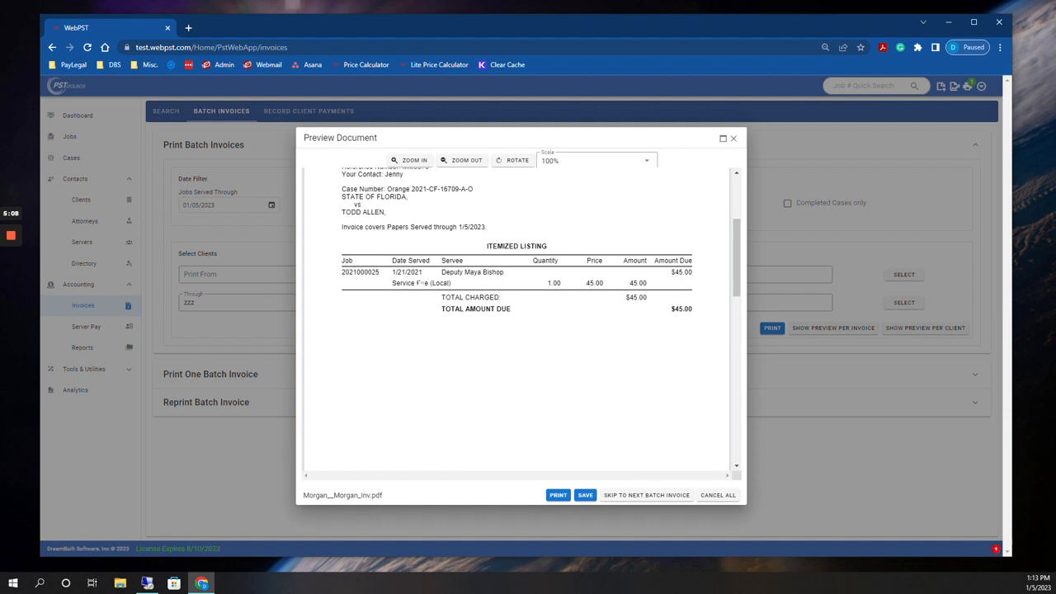
scroll(421, 283, "down", 6)
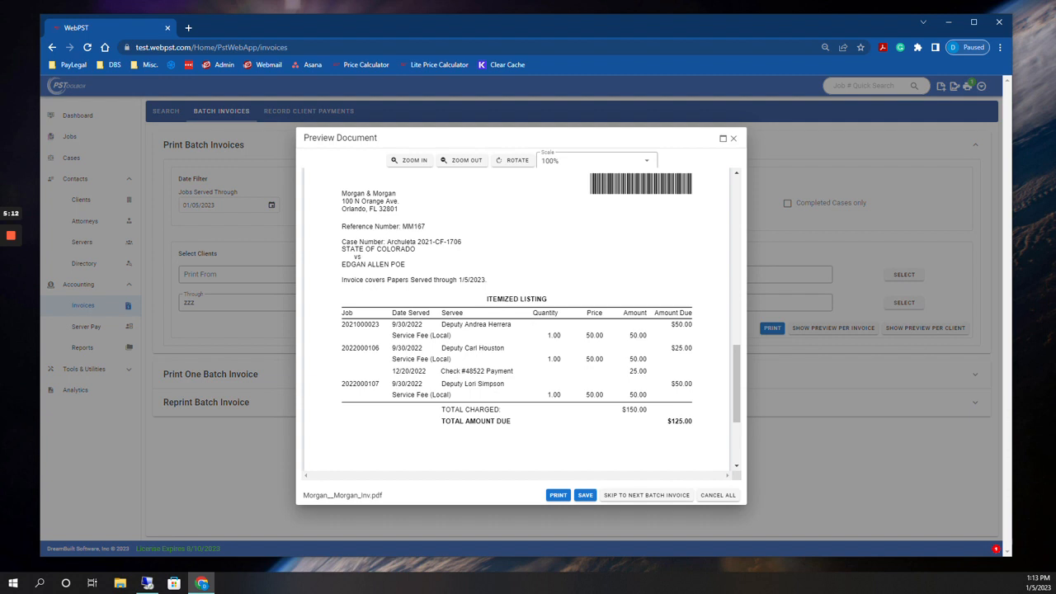
left_click(640, 496)
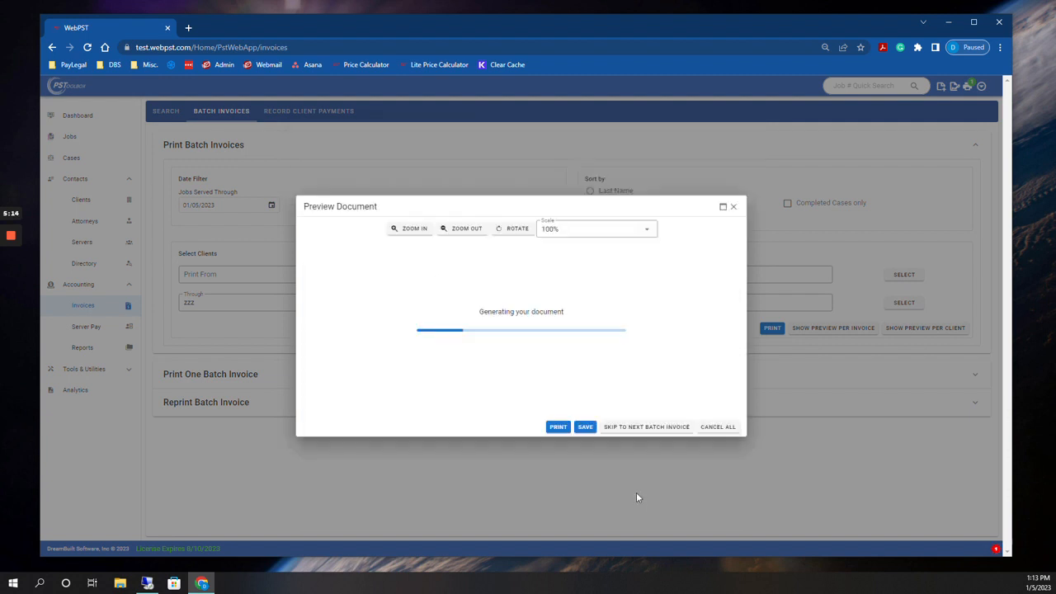
Review the NeJame Law, P.A. invoice in the per-client preview, skip it, and dismiss the batch report
scroll(520, 322, "down", 2)
scroll(520, 321, "down", 3)
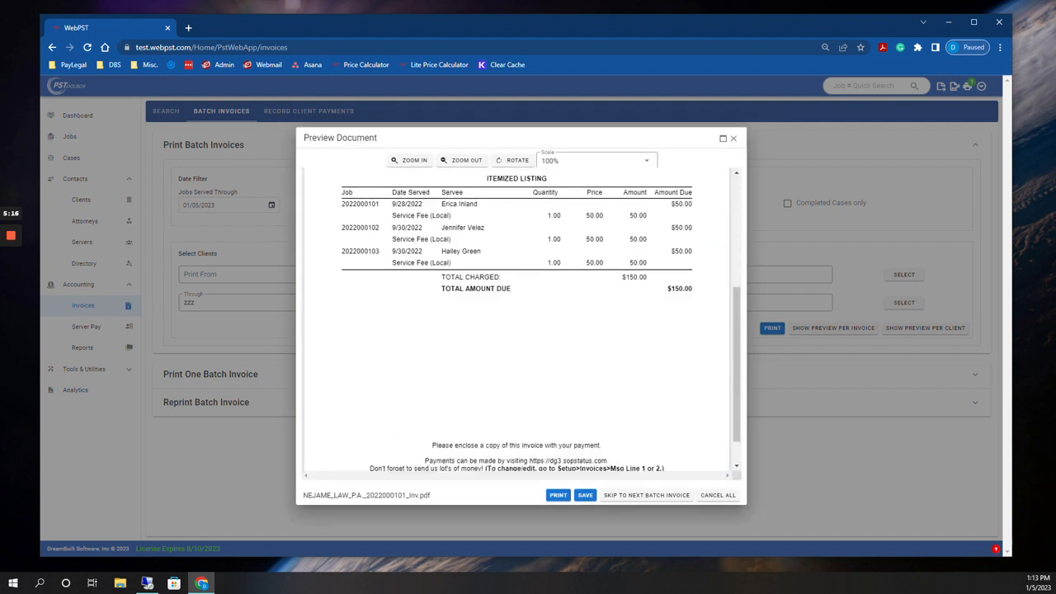
left_click(672, 498)
left_click(597, 273)
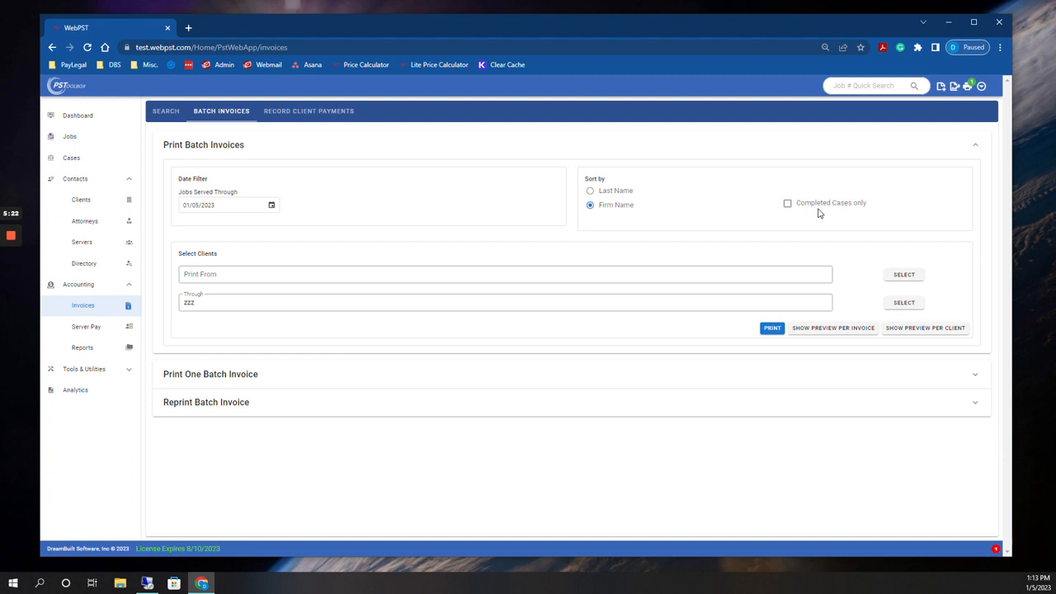
Preview the batch invoices per invoice with Completed Cases only turned on, then review and skip the Morgan & Morgan invoice
left_click(817, 206)
left_click(811, 330)
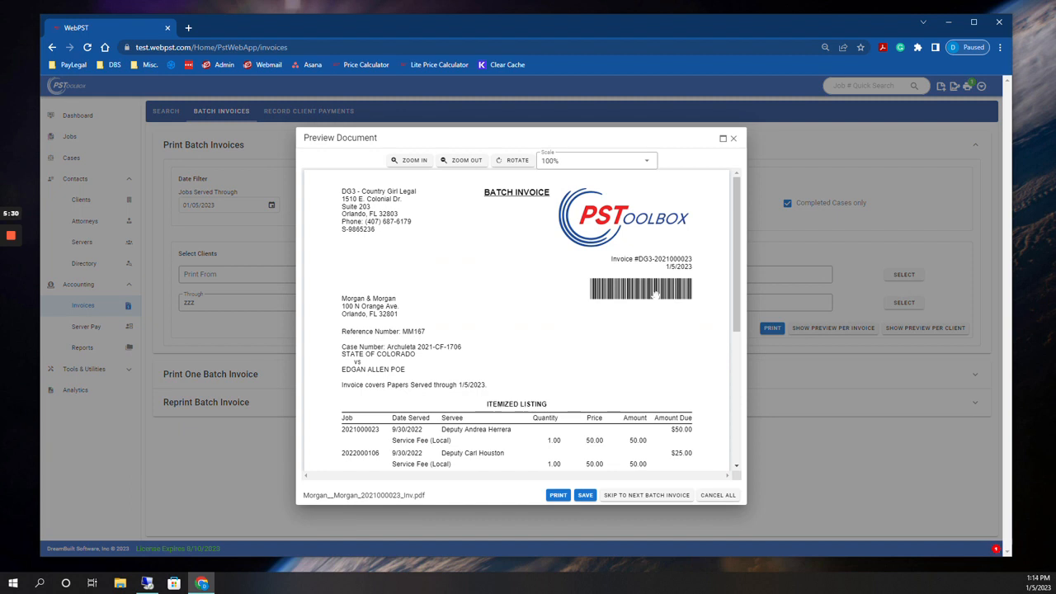
scroll(498, 293, "down", 3)
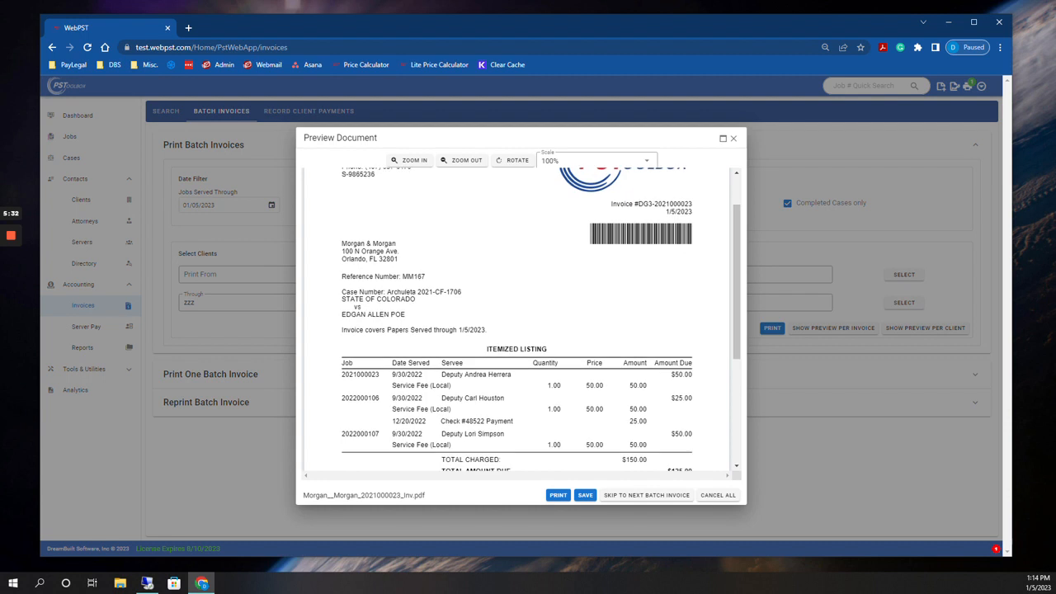
scroll(498, 293, "up", 3)
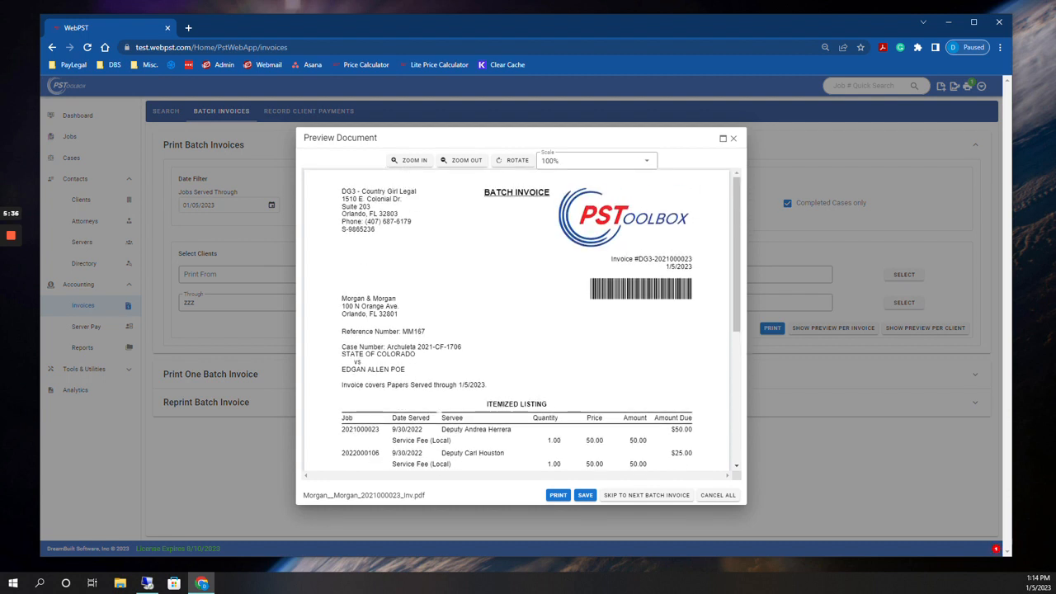
scroll(523, 320, "down", 2)
scroll(523, 319, "down", 4)
scroll(523, 319, "up", 4)
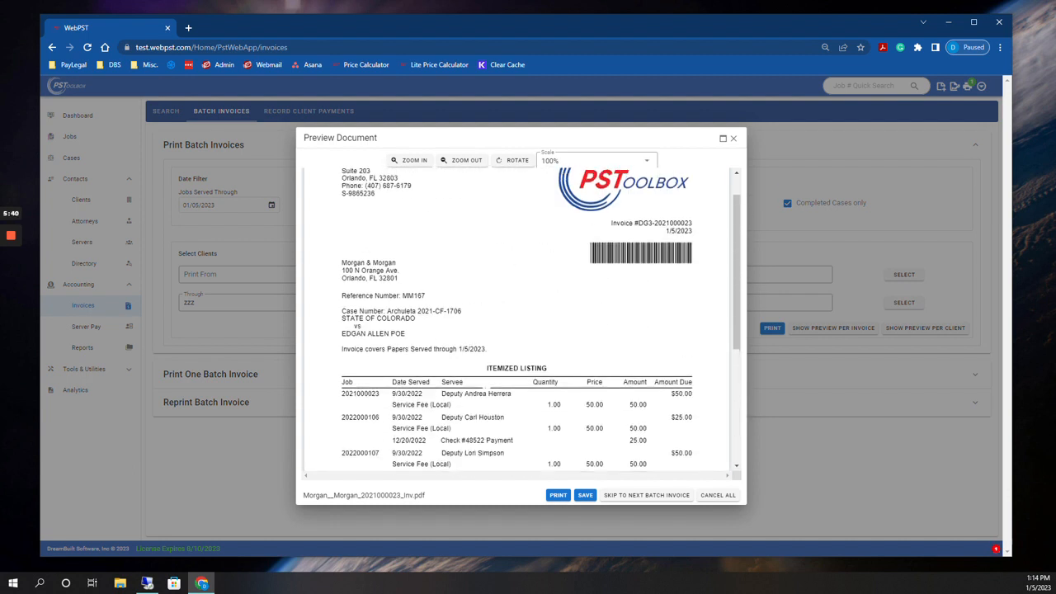
scroll(495, 388, "down", 4)
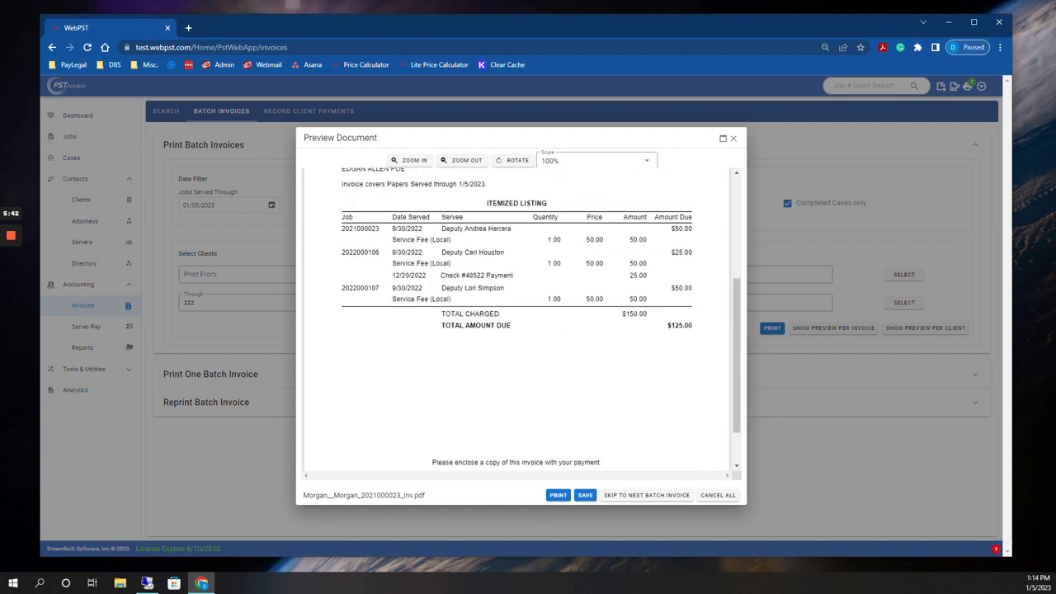
left_click(625, 498)
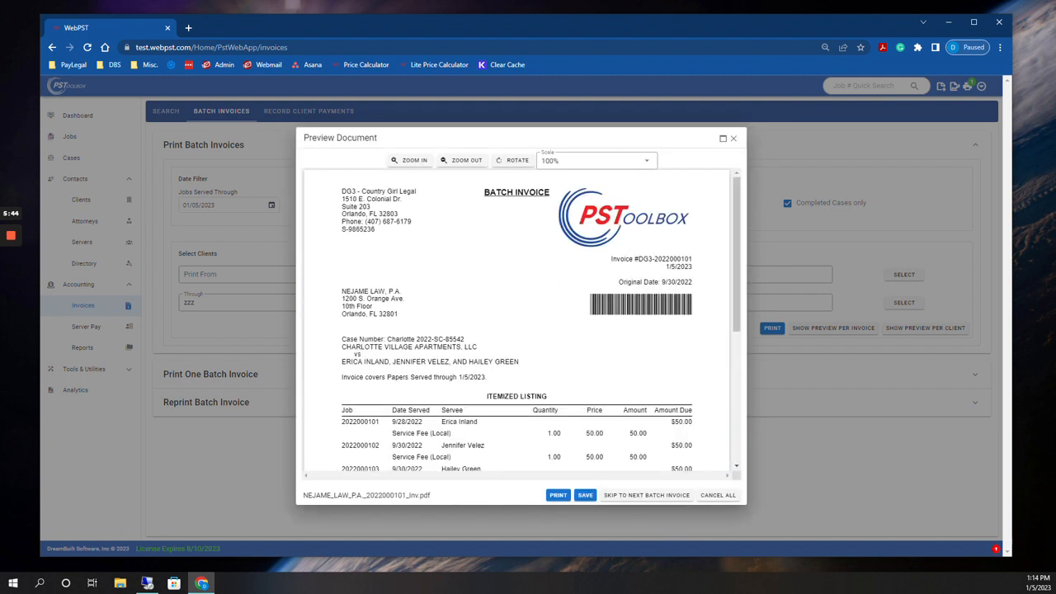
Review the NeJame Law, P.A. completed-case invoice, including its invoice number, close the preview and dismiss the batch report
scroll(520, 322, "down", 3)
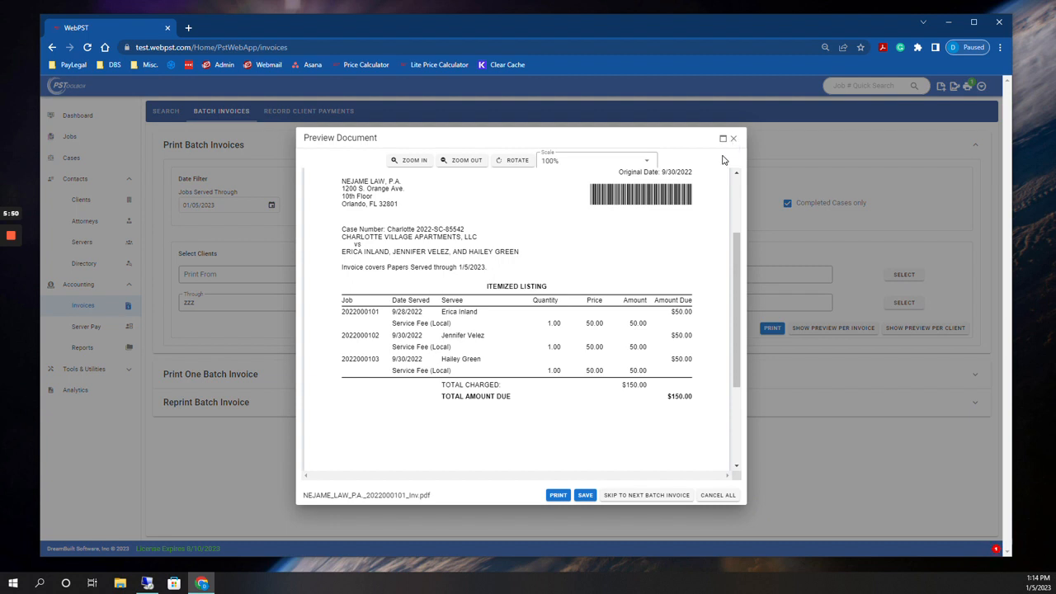
scroll(575, 309, "up", 1)
scroll(520, 322, "up", 3)
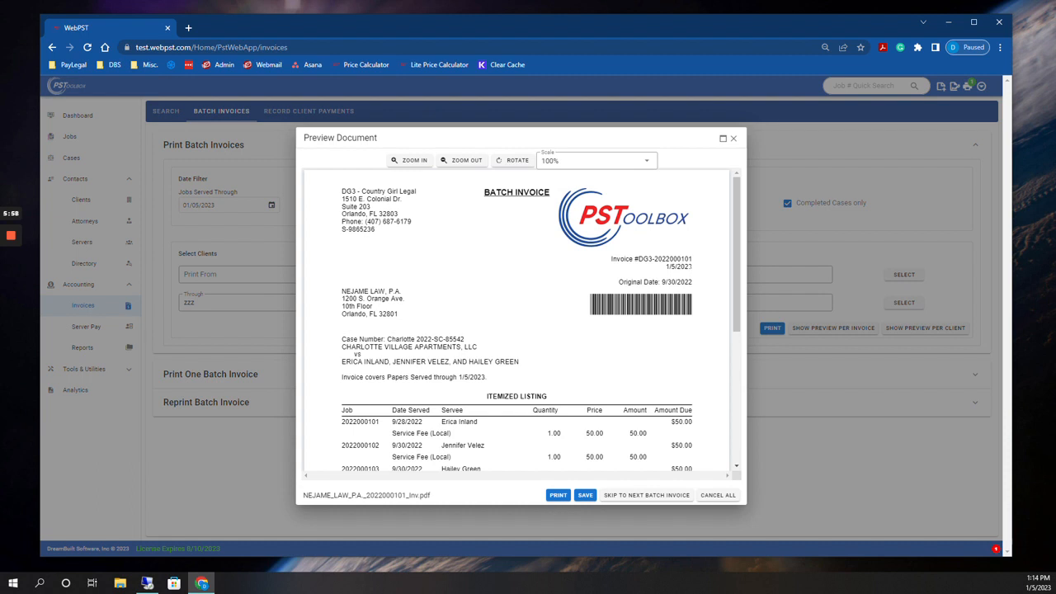
left_click(733, 137)
left_click(597, 269)
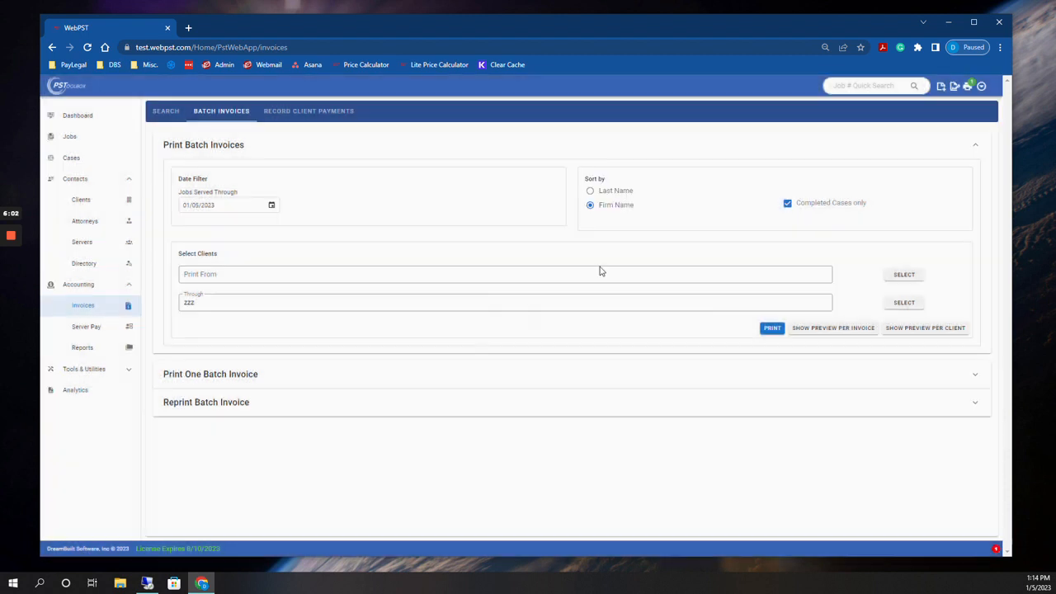
Open the Reprint Batch Invoice section and check where the batch invoice number appears in a per-invoice preview, closing it without printing
left_click(195, 404)
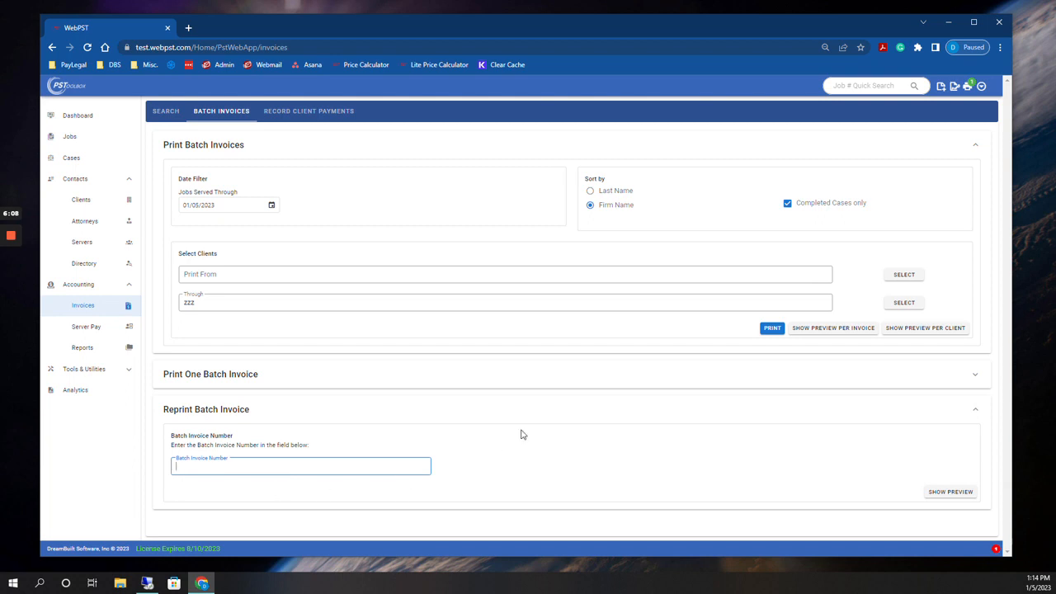
left_click(850, 328)
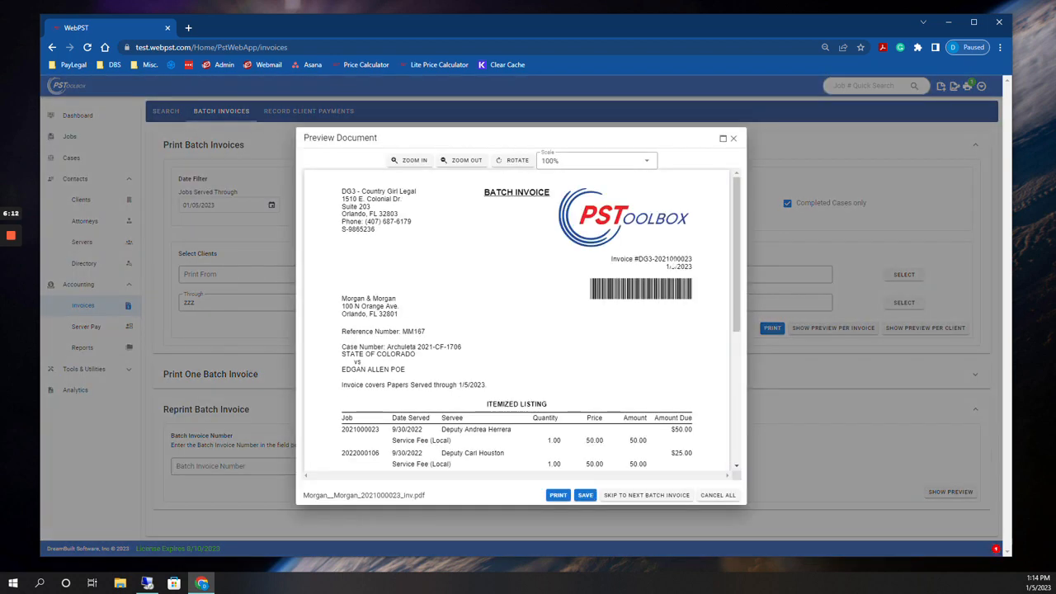
left_click(734, 141)
left_click(591, 366)
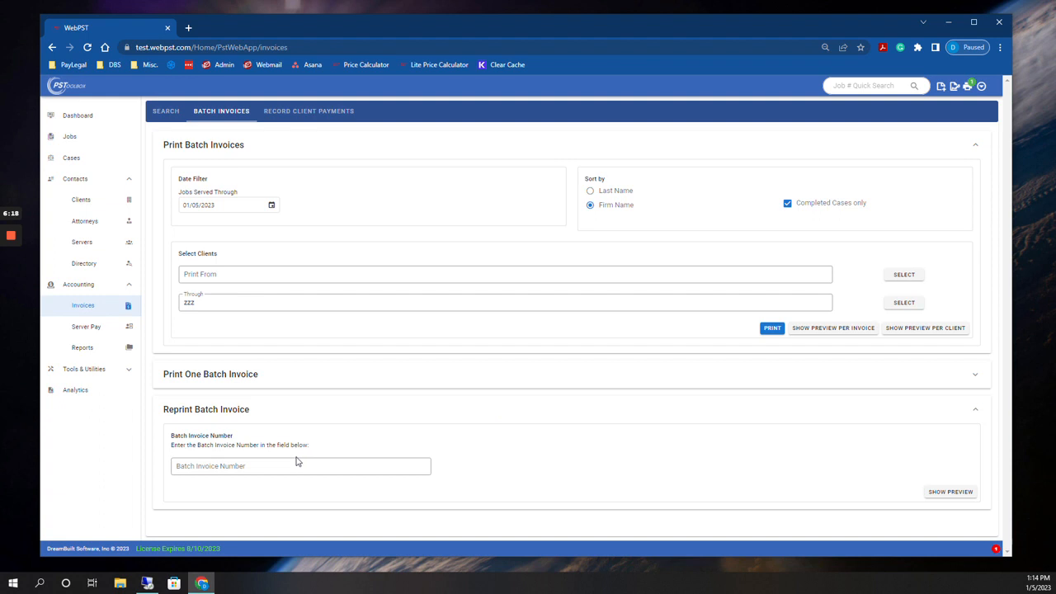
Open the Print One Batch Invoice section and look up the job numbers itemized on the Morgan & Morgan invoice in a per-invoice preview
left_click(285, 380)
left_click(208, 431)
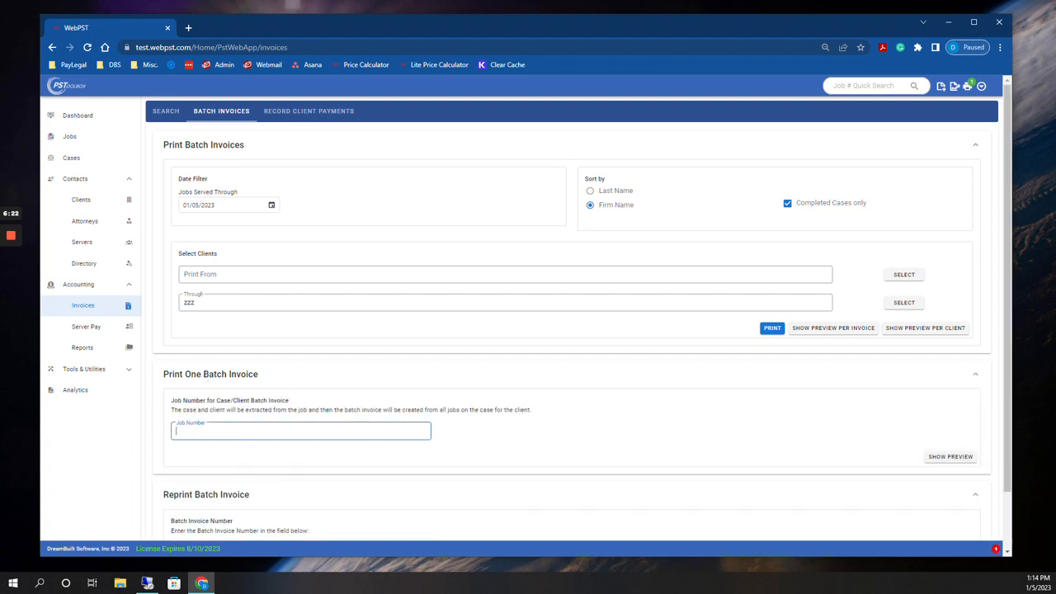
left_click(817, 330)
scroll(674, 337, "down", 1)
scroll(517, 322, "down", 1)
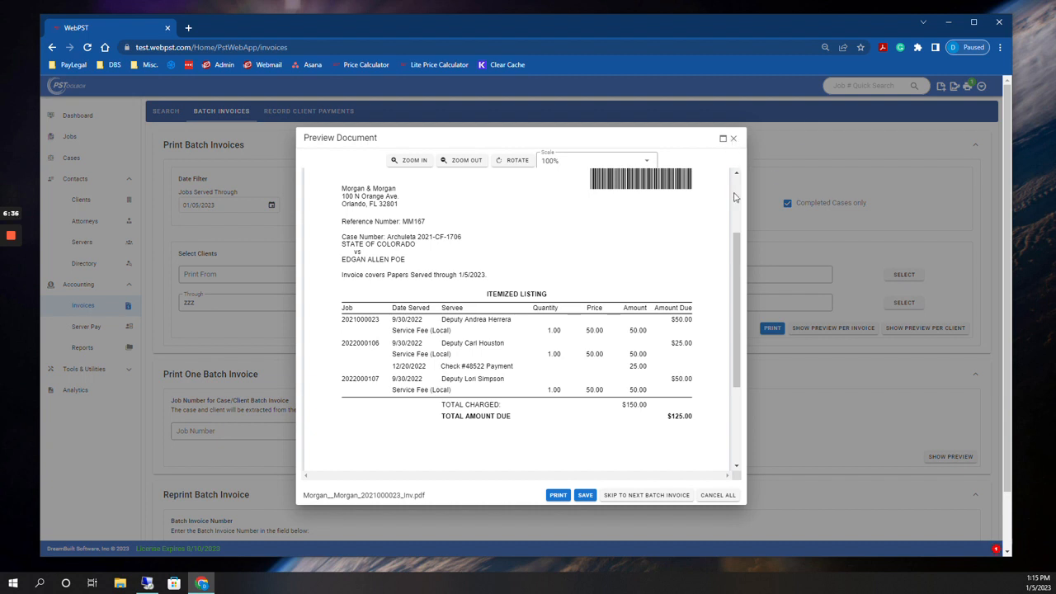
left_click(733, 139)
left_click(595, 268)
Preview the single batch invoice for job number 22-106, review its itemized listing, and close the preview
scroll(413, 330, "down", 2)
left_click(207, 365)
type("22-106")
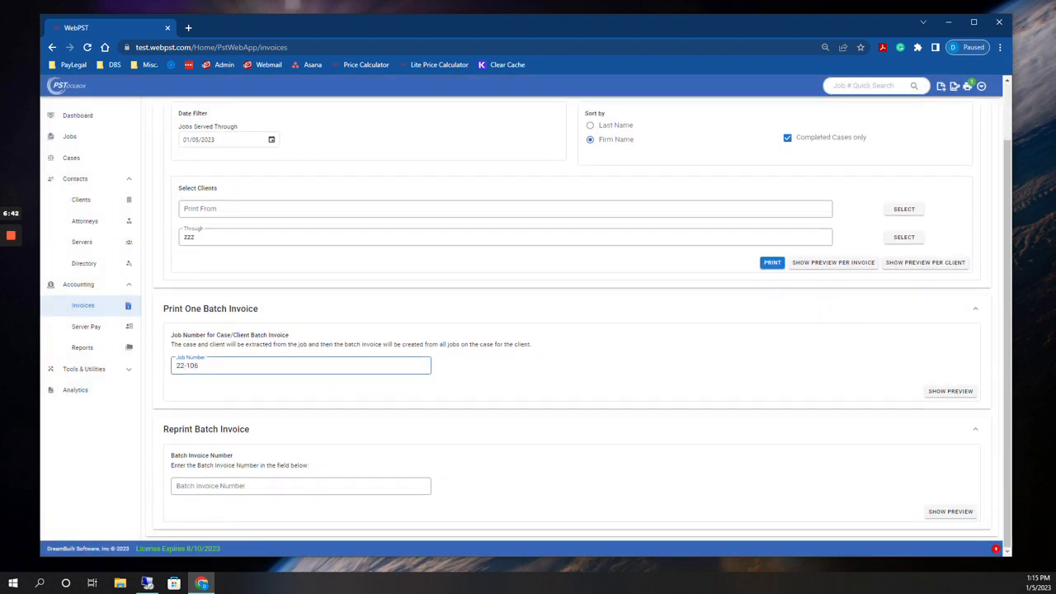
left_click(951, 392)
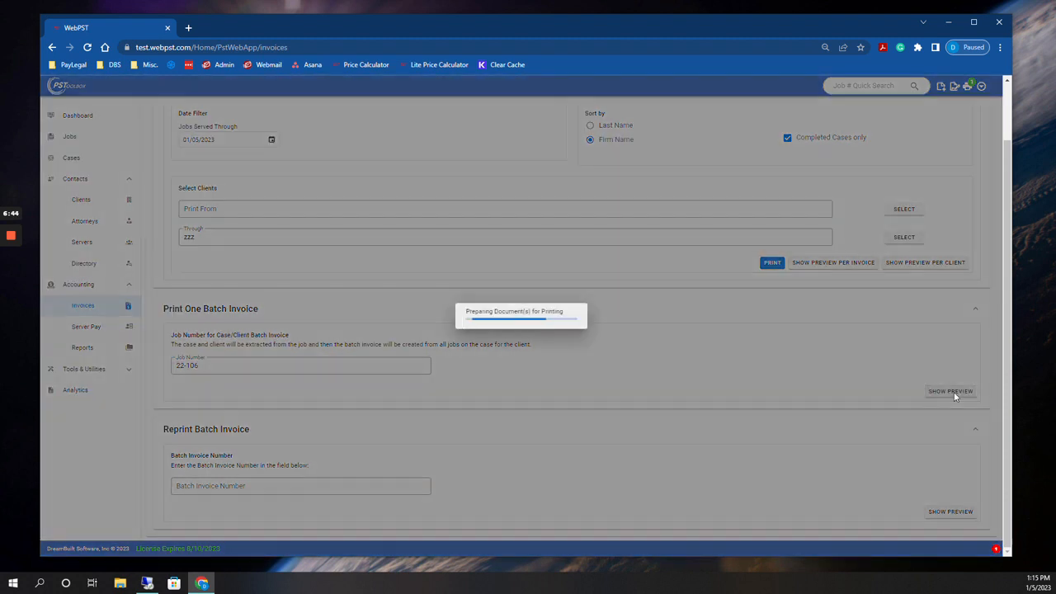
scroll(518, 318, "down", 5)
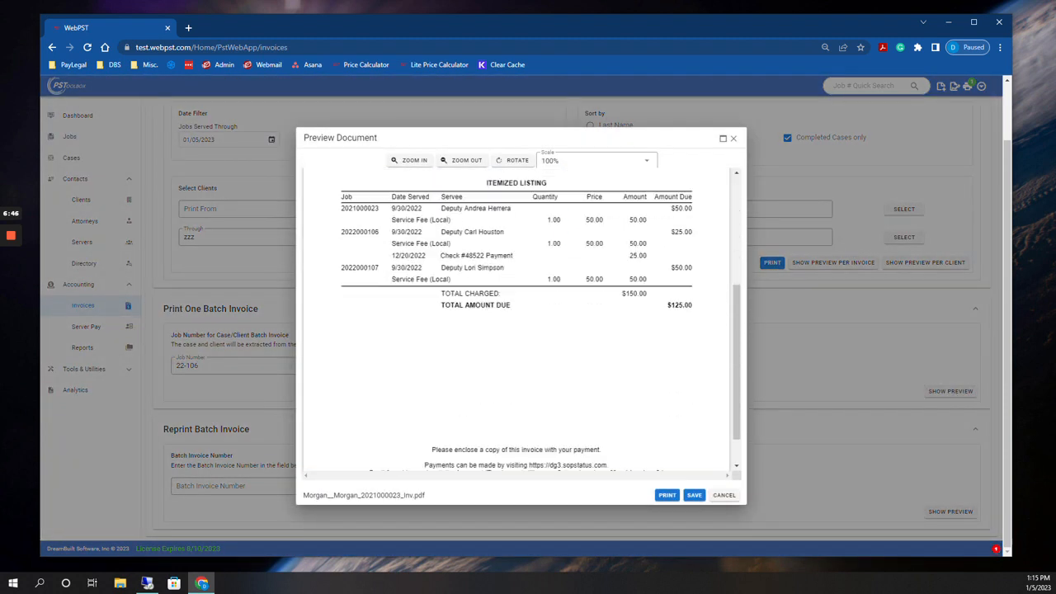
scroll(518, 318, "up", 5)
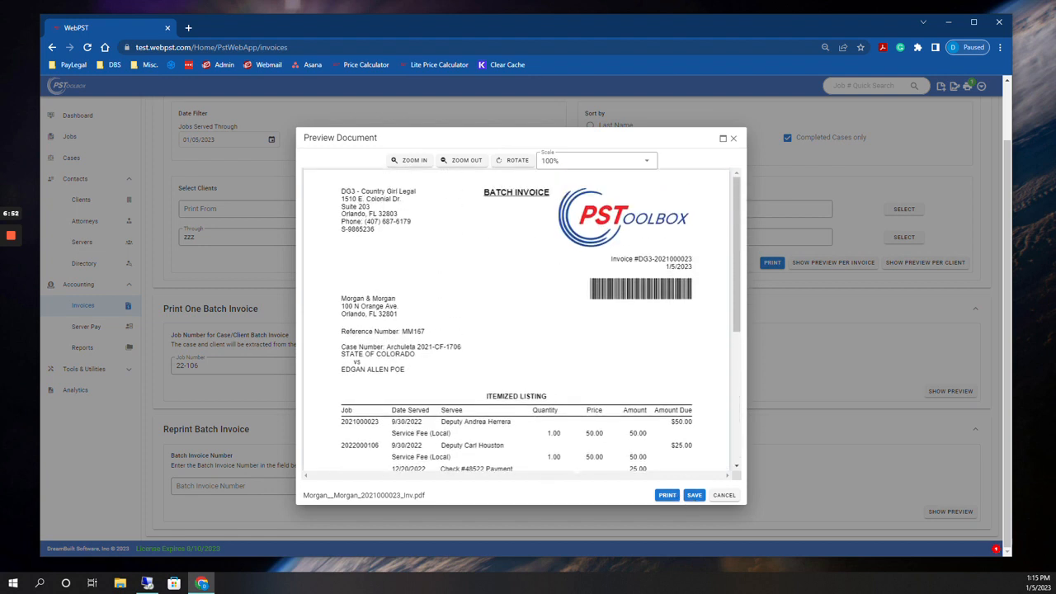
scroll(522, 320, "down", 1)
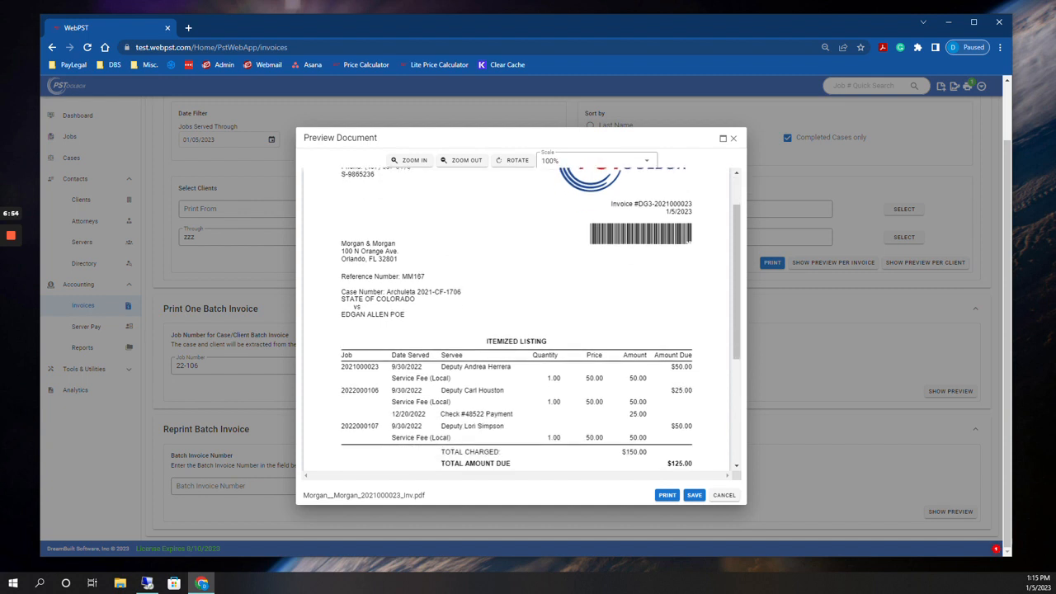
left_click(733, 140)
scroll(724, 349, "up", 1)
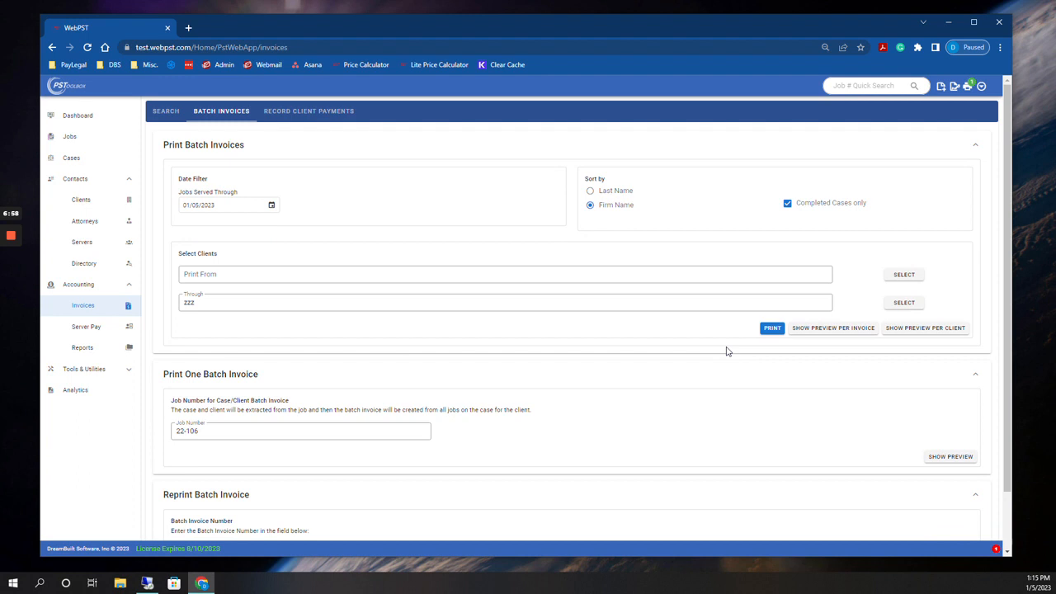